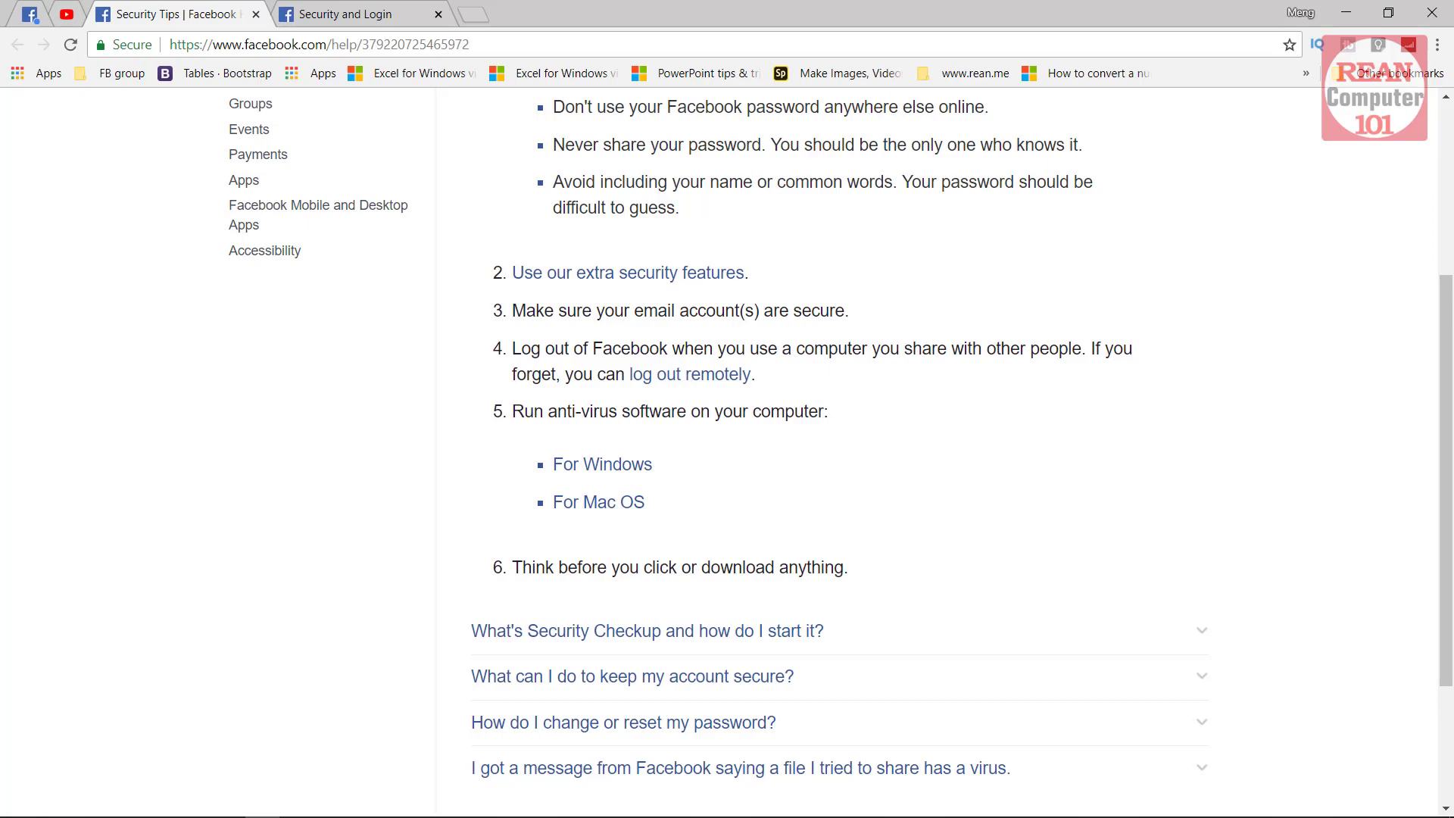
Open the Security and Login settings and expand the full list of devices where the account is logged in.
key(ctrl+Tab)
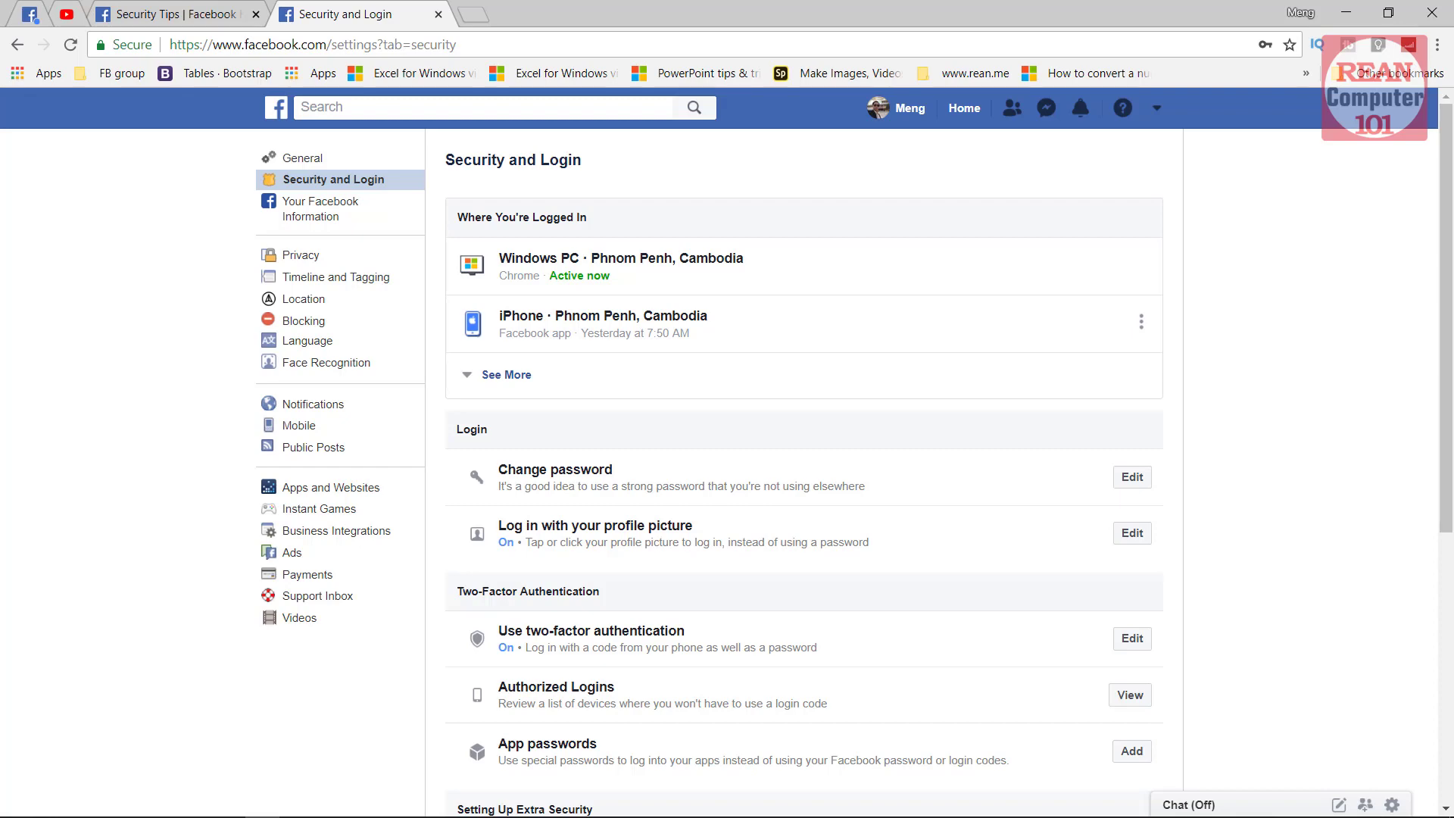
click(325, 184)
click(496, 377)
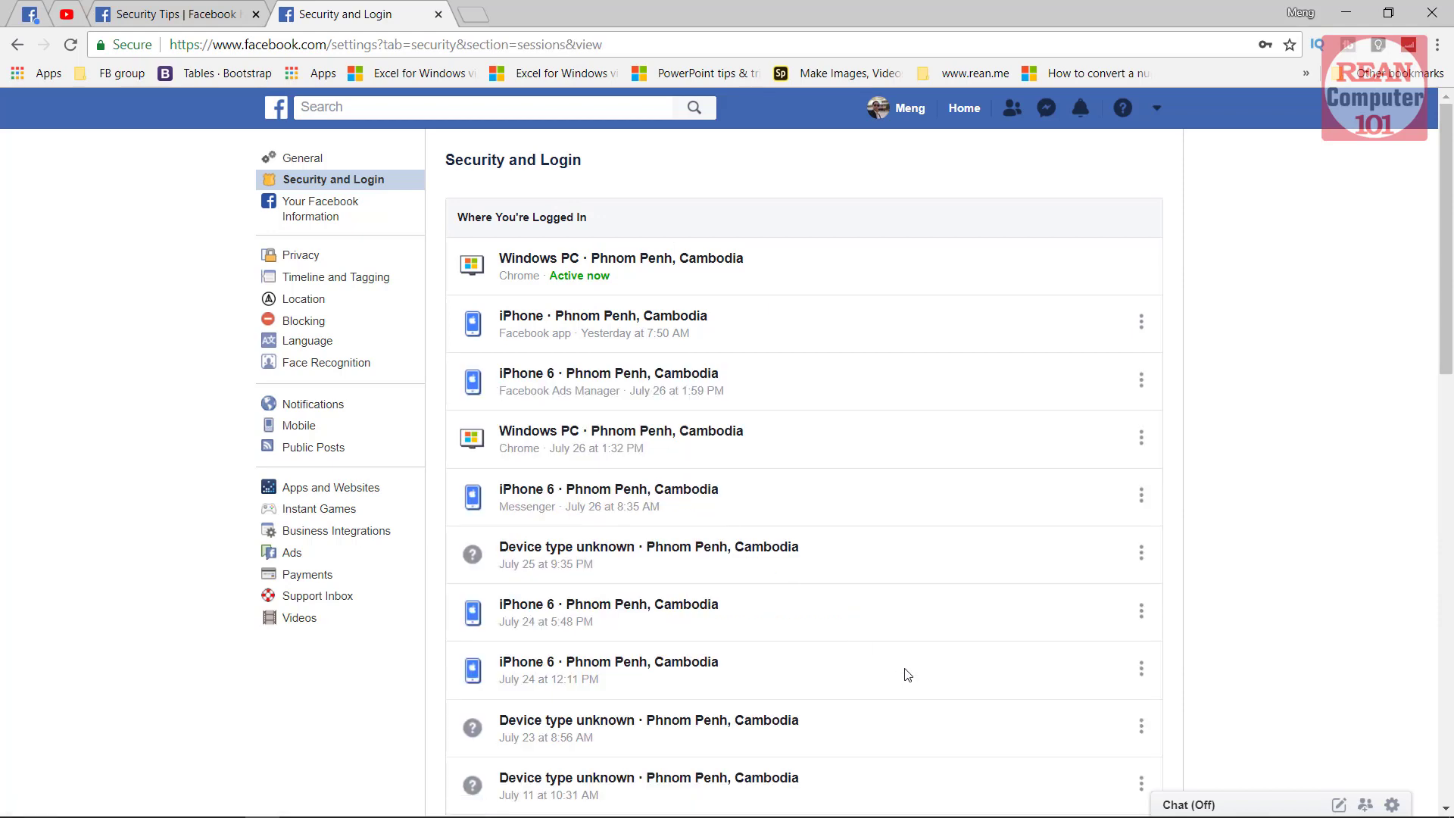
scroll(907, 673, down, 4)
scroll(908, 674, up, 4)
Log out the unknown device session dated July 25 at 9:35 PM.
mouse_move(704, 566)
click(1141, 555)
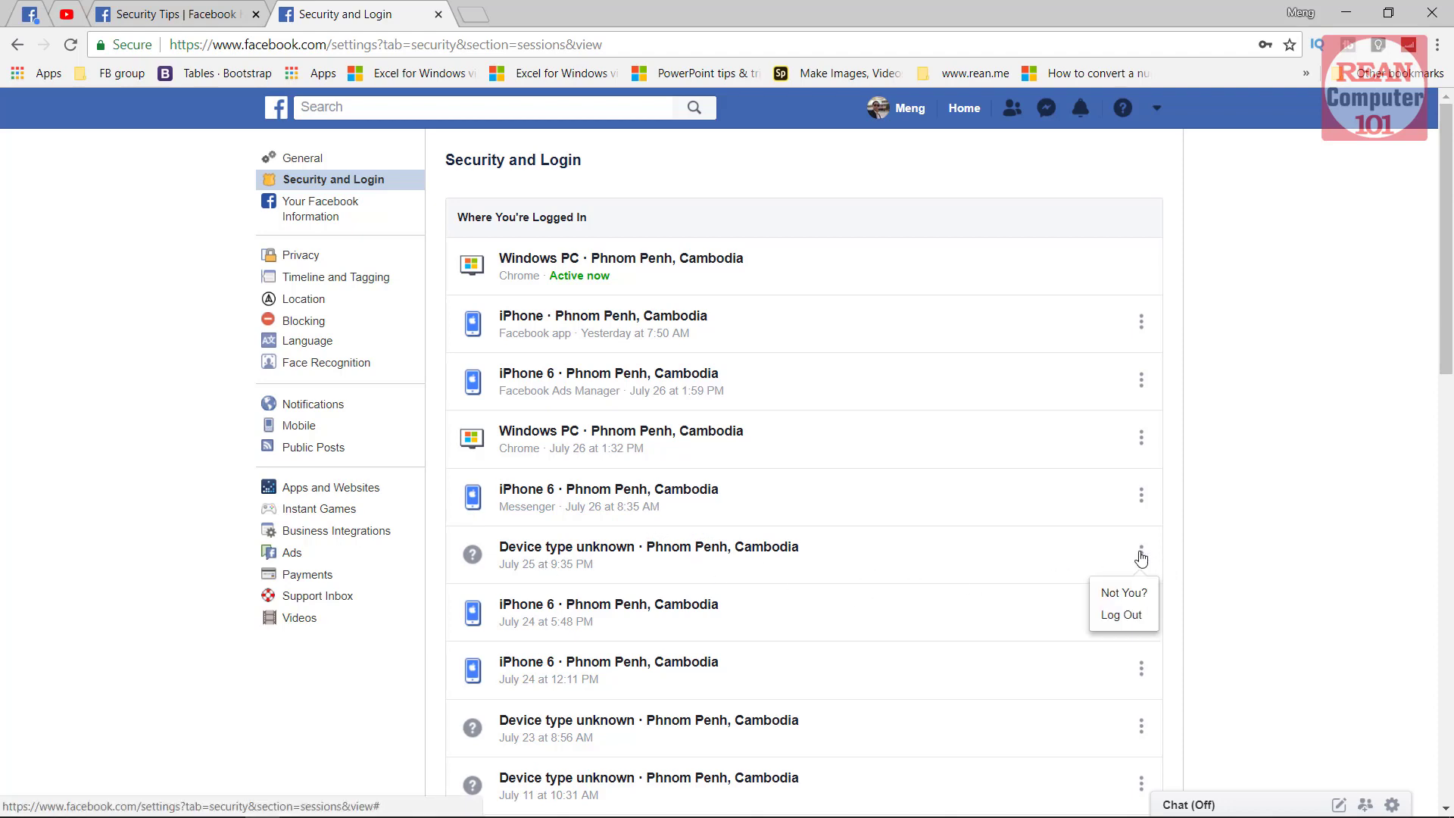
click(1132, 615)
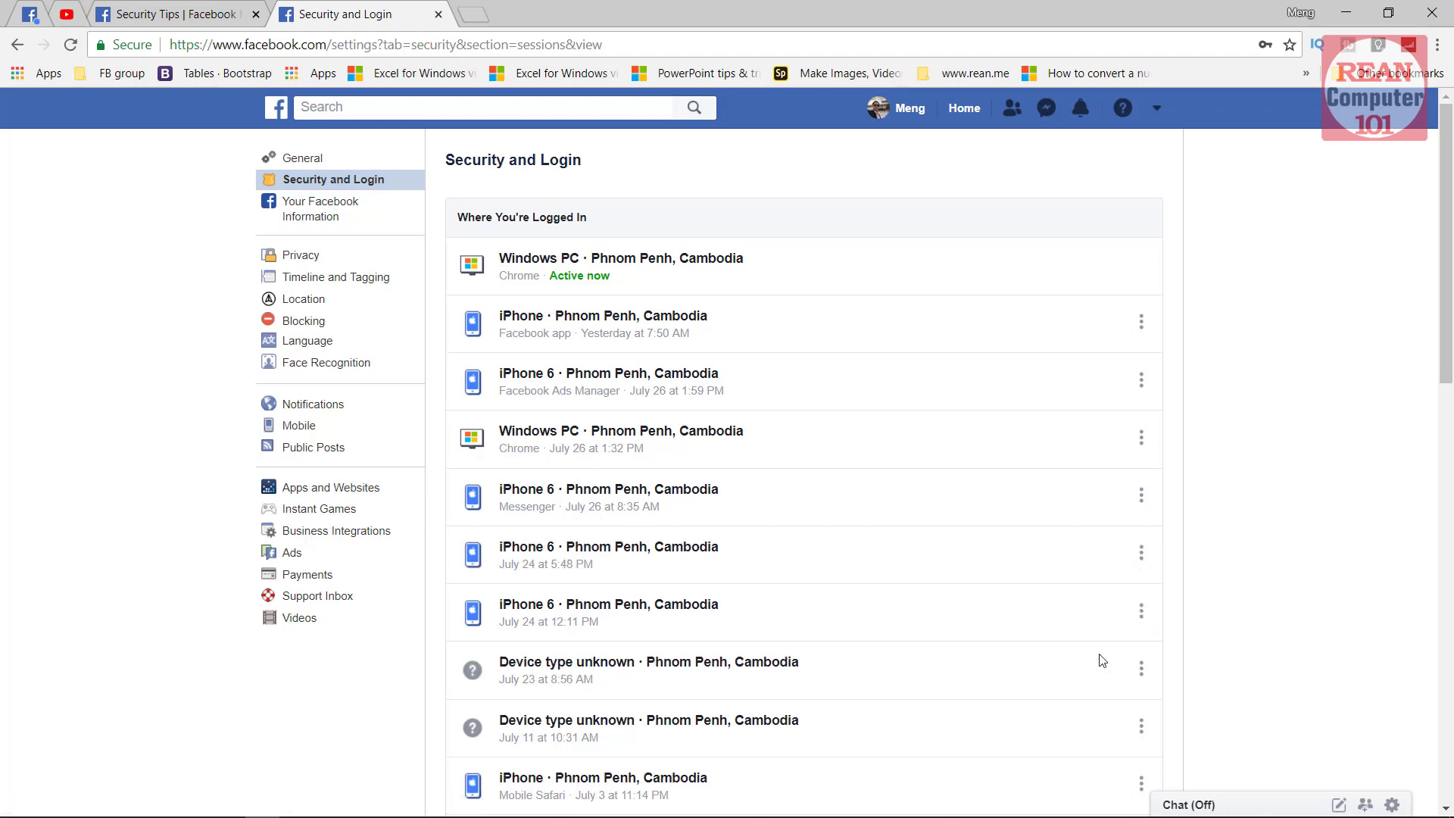
Log out the two remaining unknown device sessions, dated July 11 and July 23.
scroll(1102, 660, down, 7)
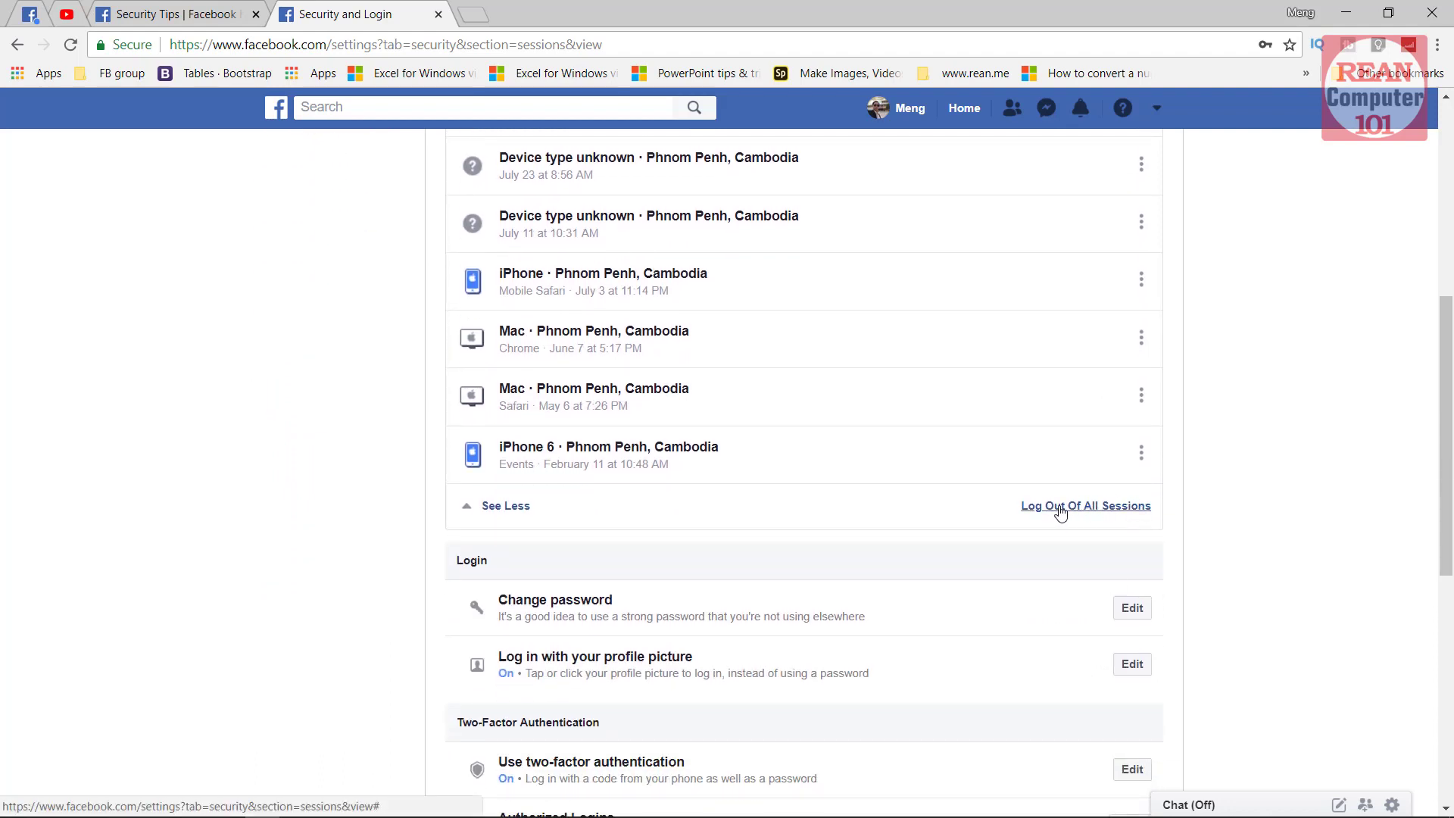
scroll(1203, 503, up, 4)
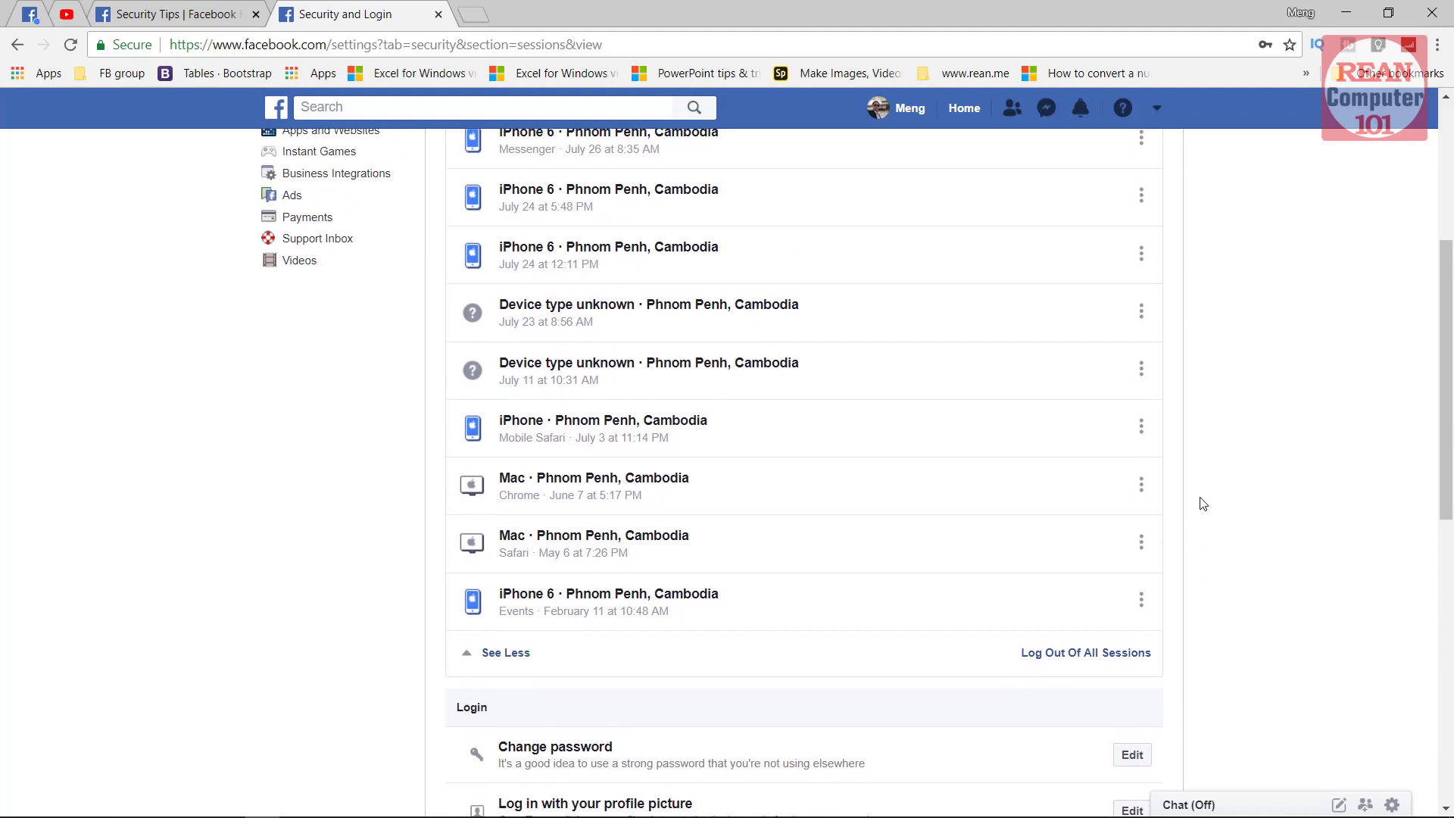
click(1141, 477)
click(1126, 539)
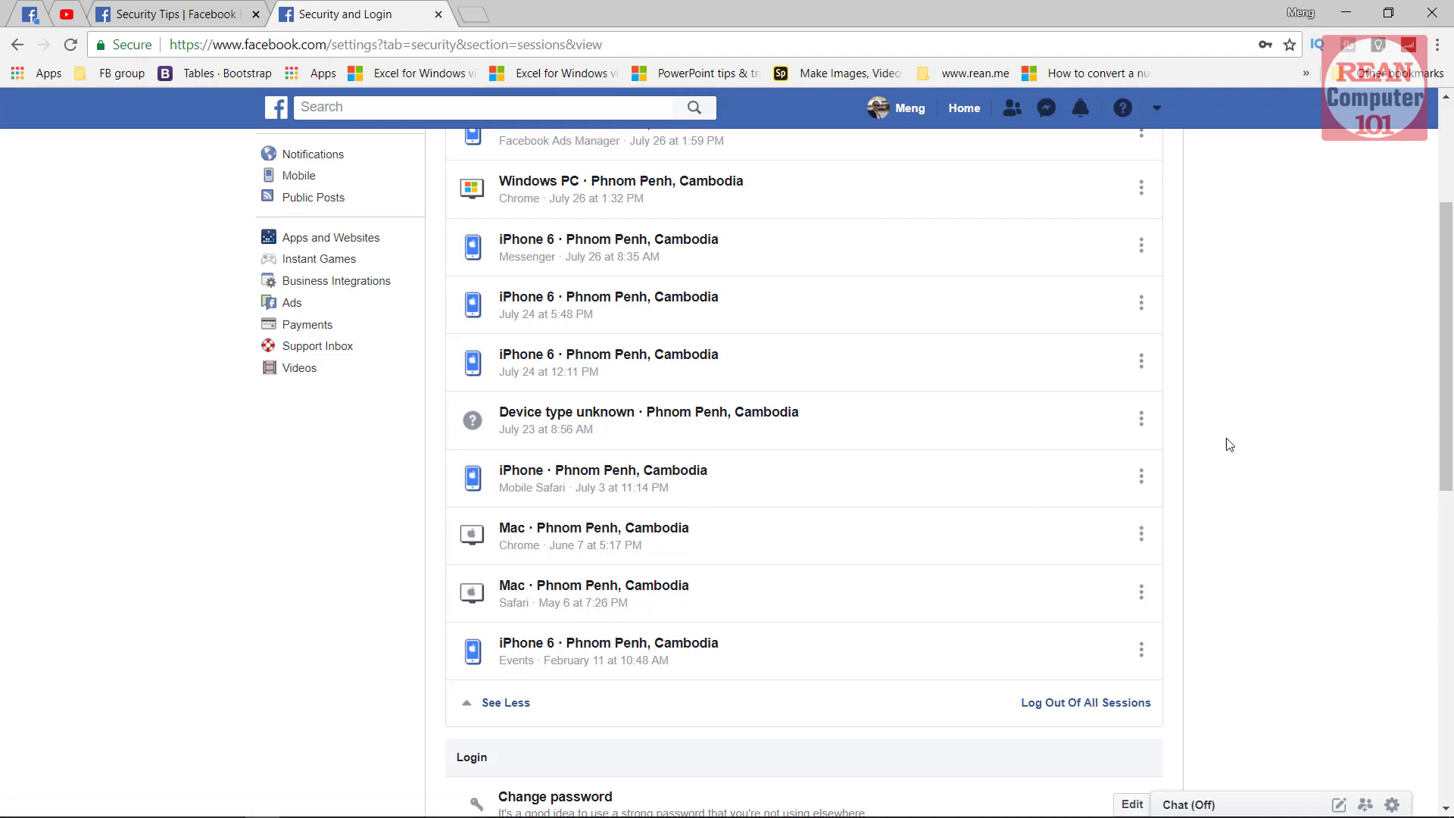
click(1139, 420)
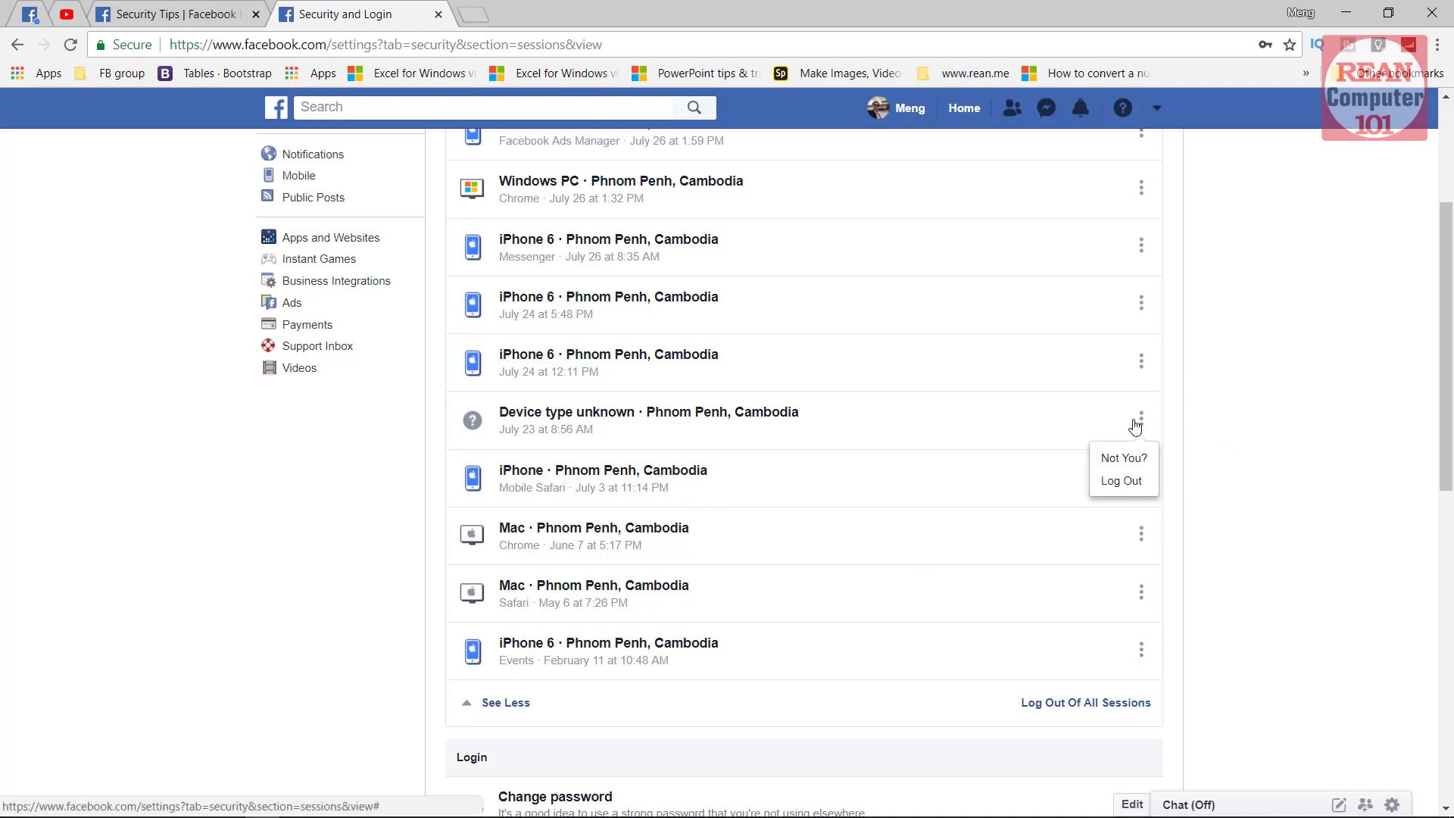
click(1125, 483)
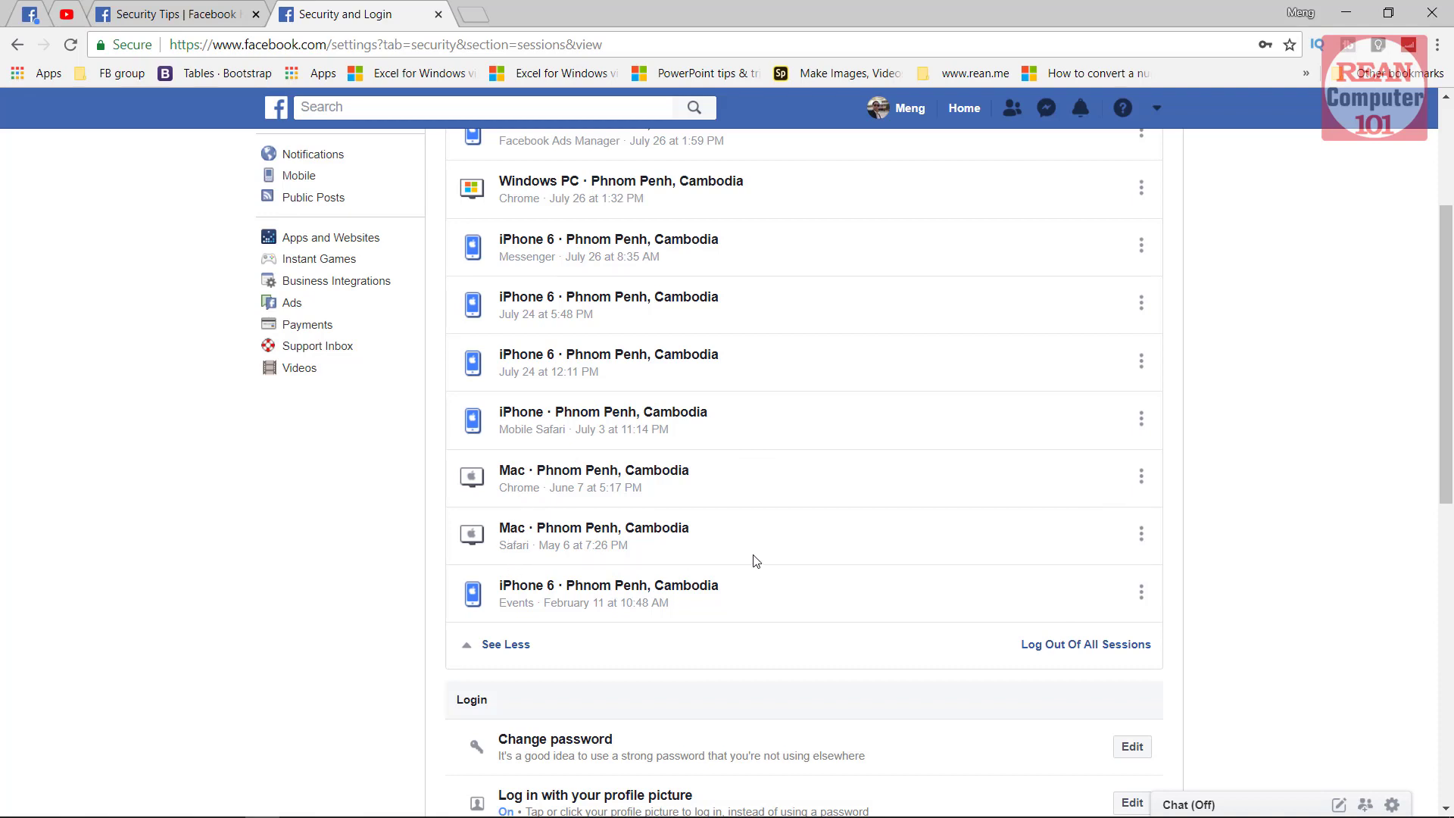
Review the remaining login sessions and the Login and Two-Factor Authentication options.
scroll(755, 560, up, 3)
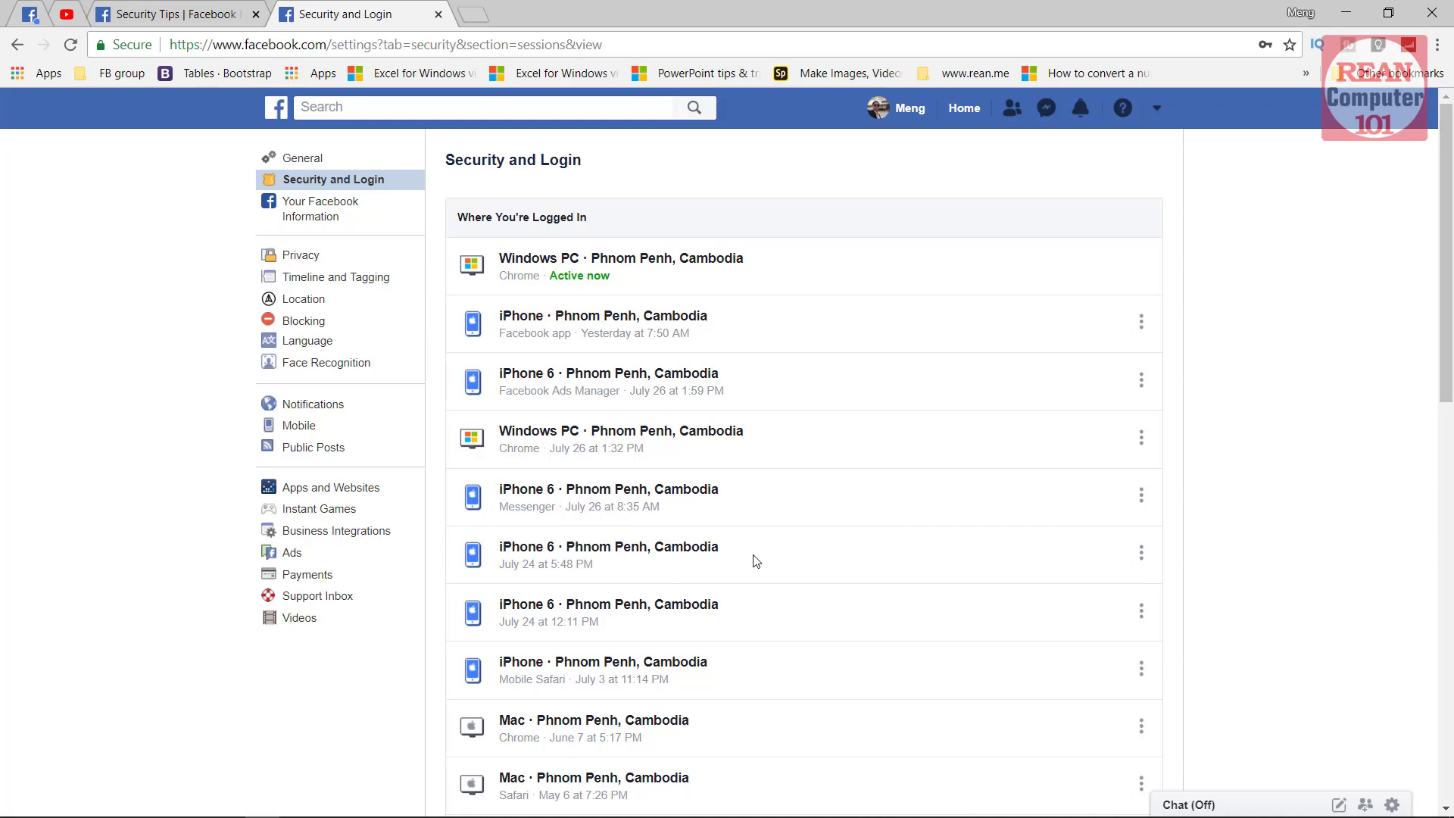
scroll(1173, 643, down, 6)
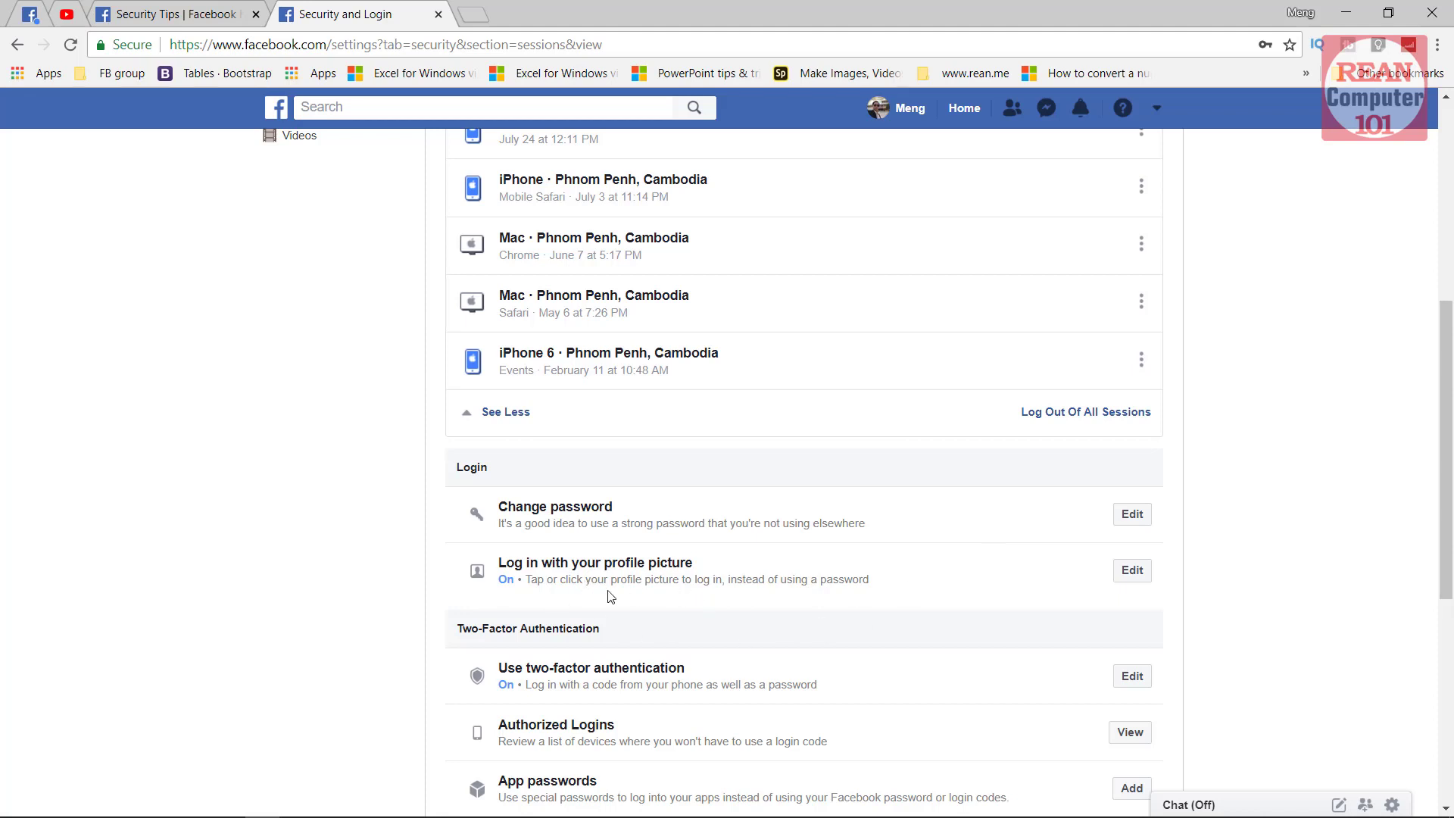
scroll(833, 600, down, 3)
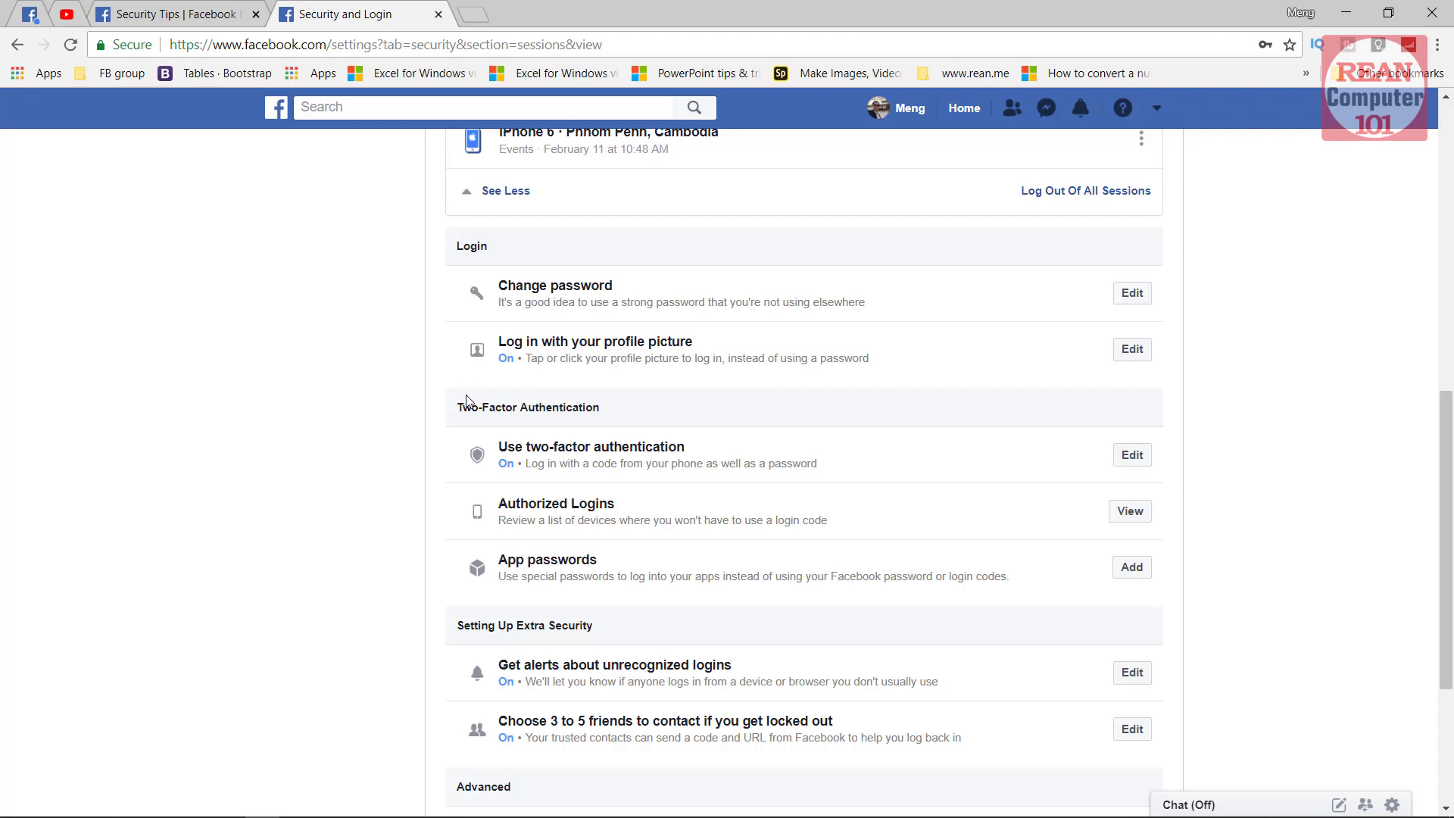
drag(483, 409, 644, 417)
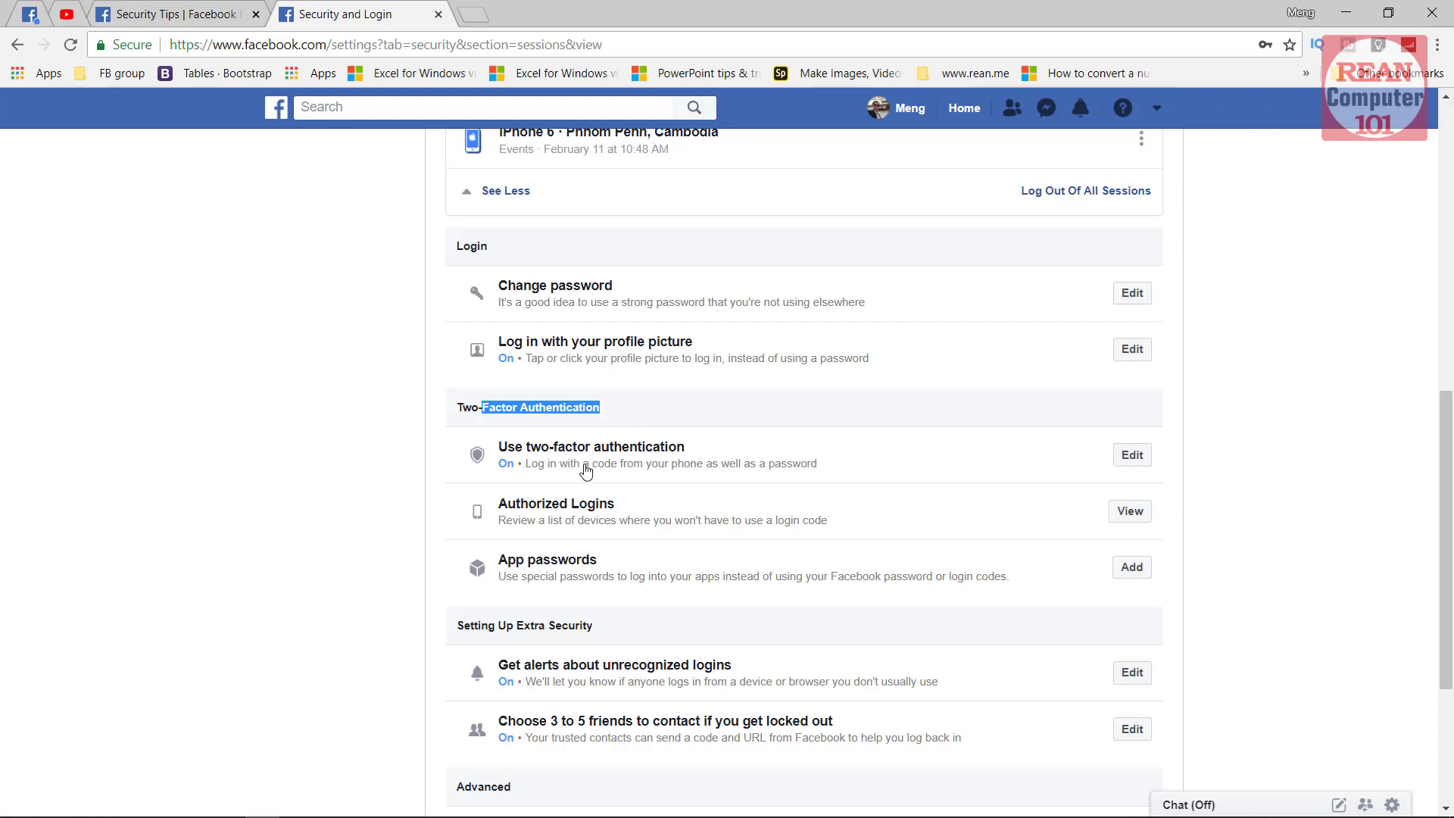
Open the two-factor authentication settings and return to the Security and Login page.
drag(583, 463, 838, 475)
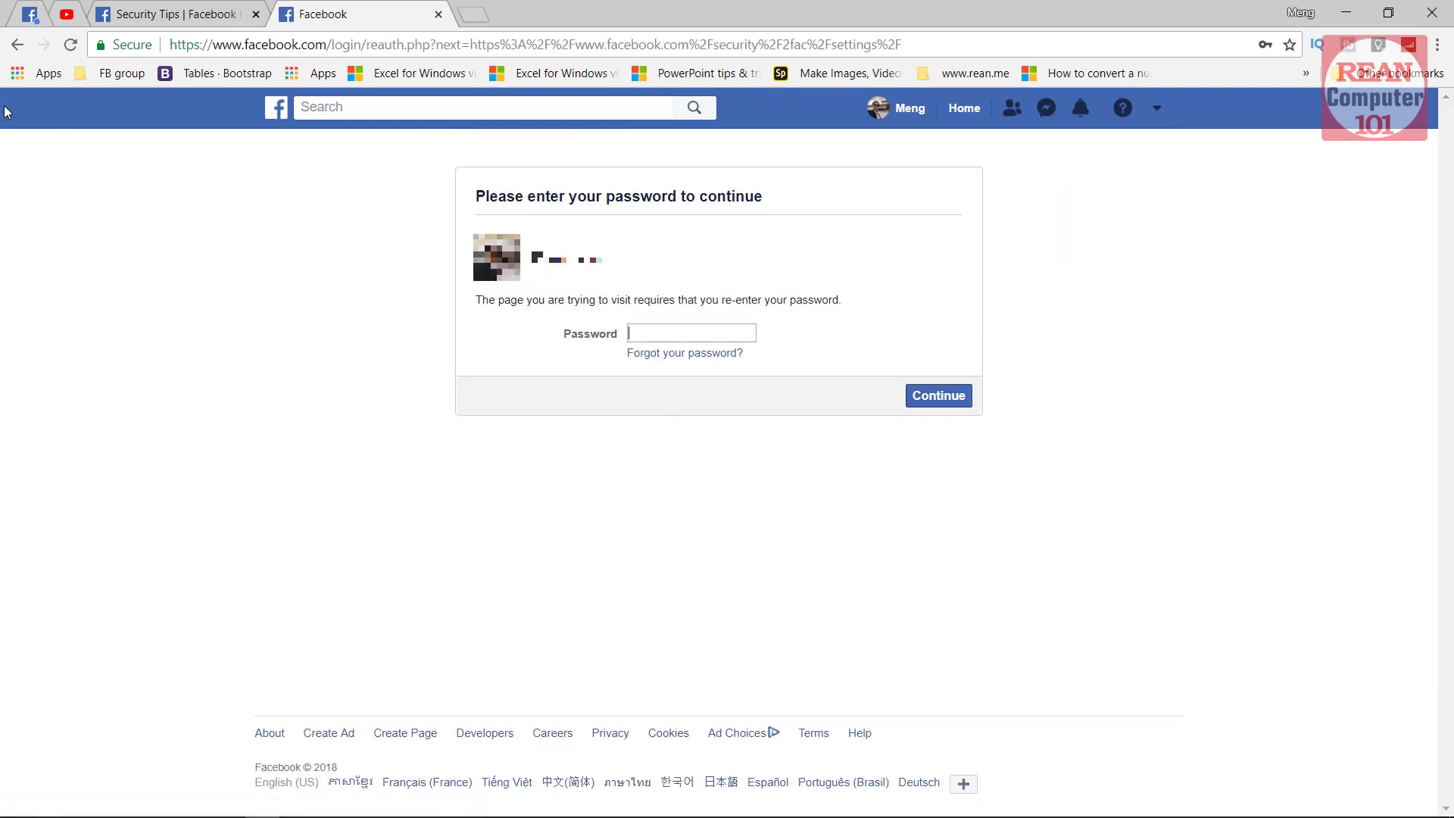
click(20, 47)
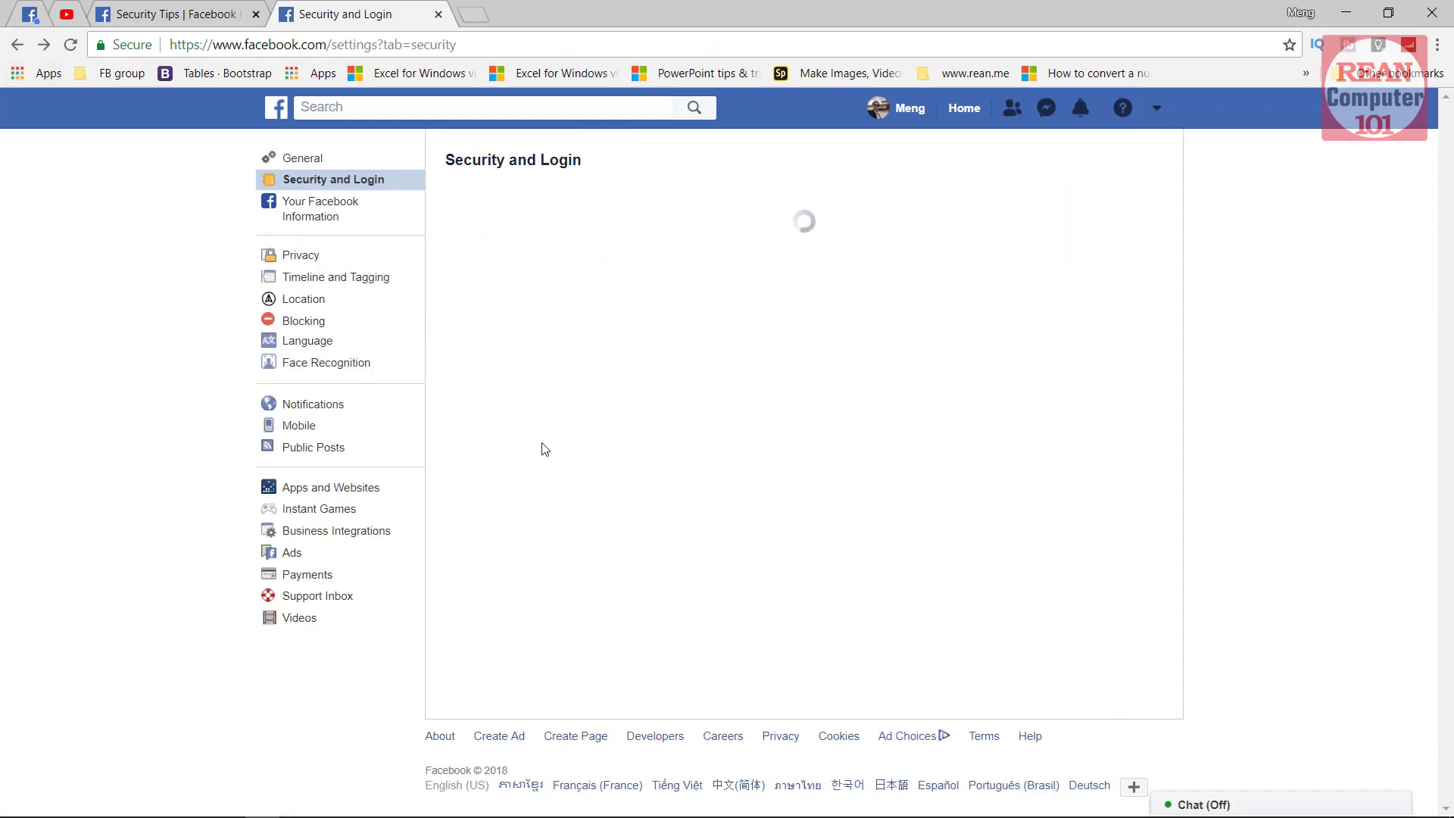
scroll(1039, 617, down, 3)
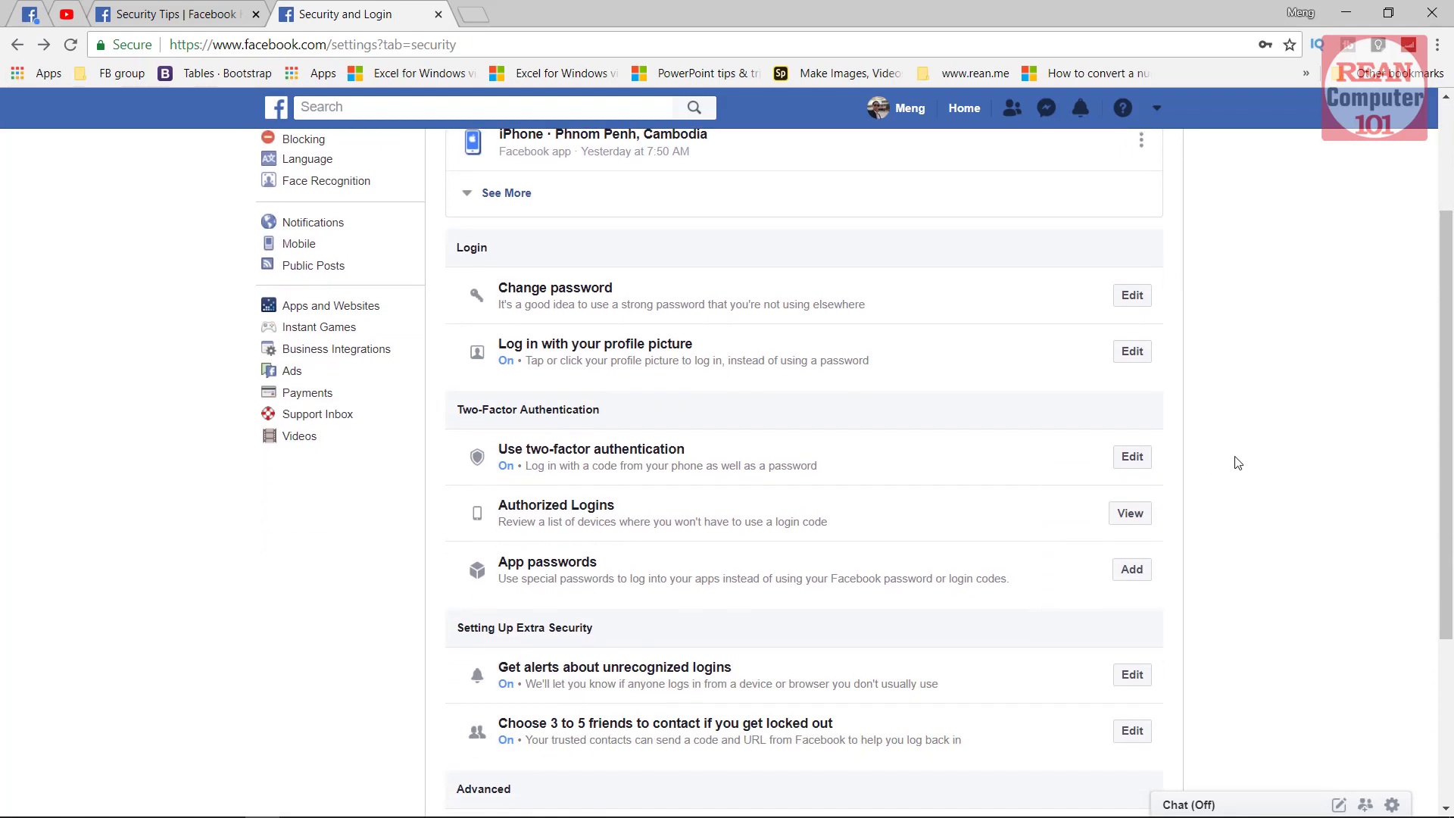
click(1134, 465)
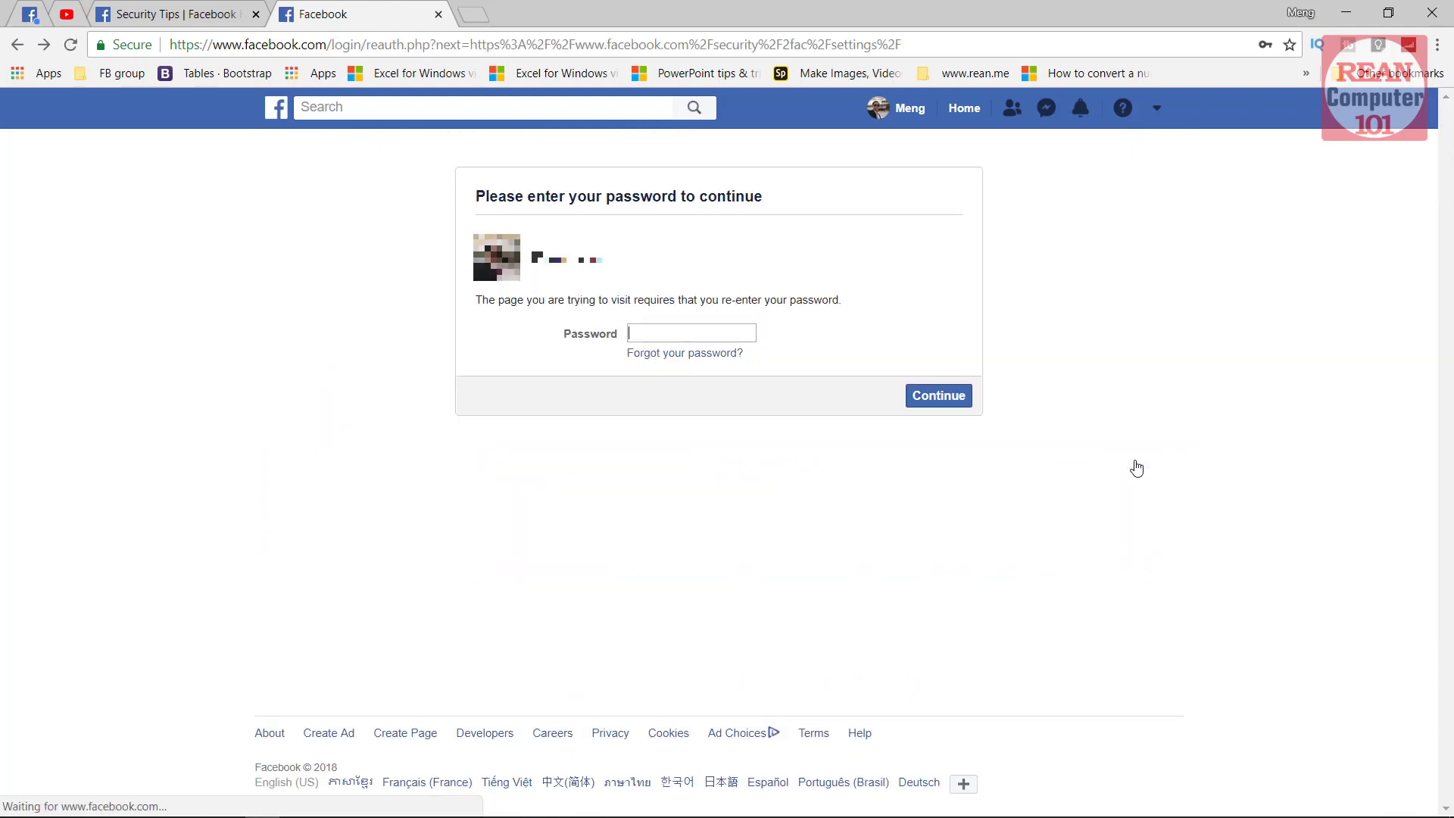
click(17, 47)
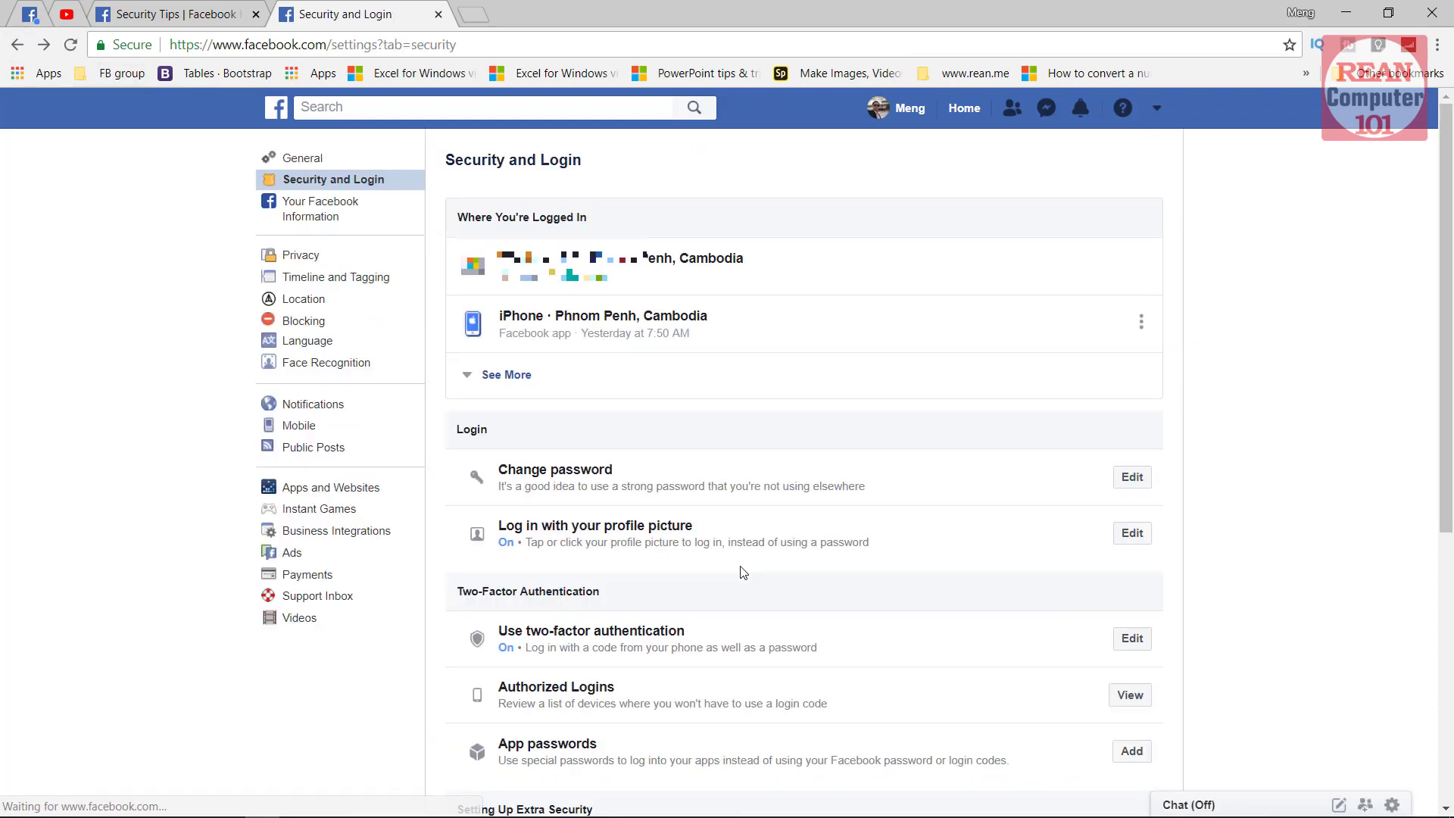
Show the list of Authorized Logins, the devices that do not need a login code.
scroll(836, 634, down, 2)
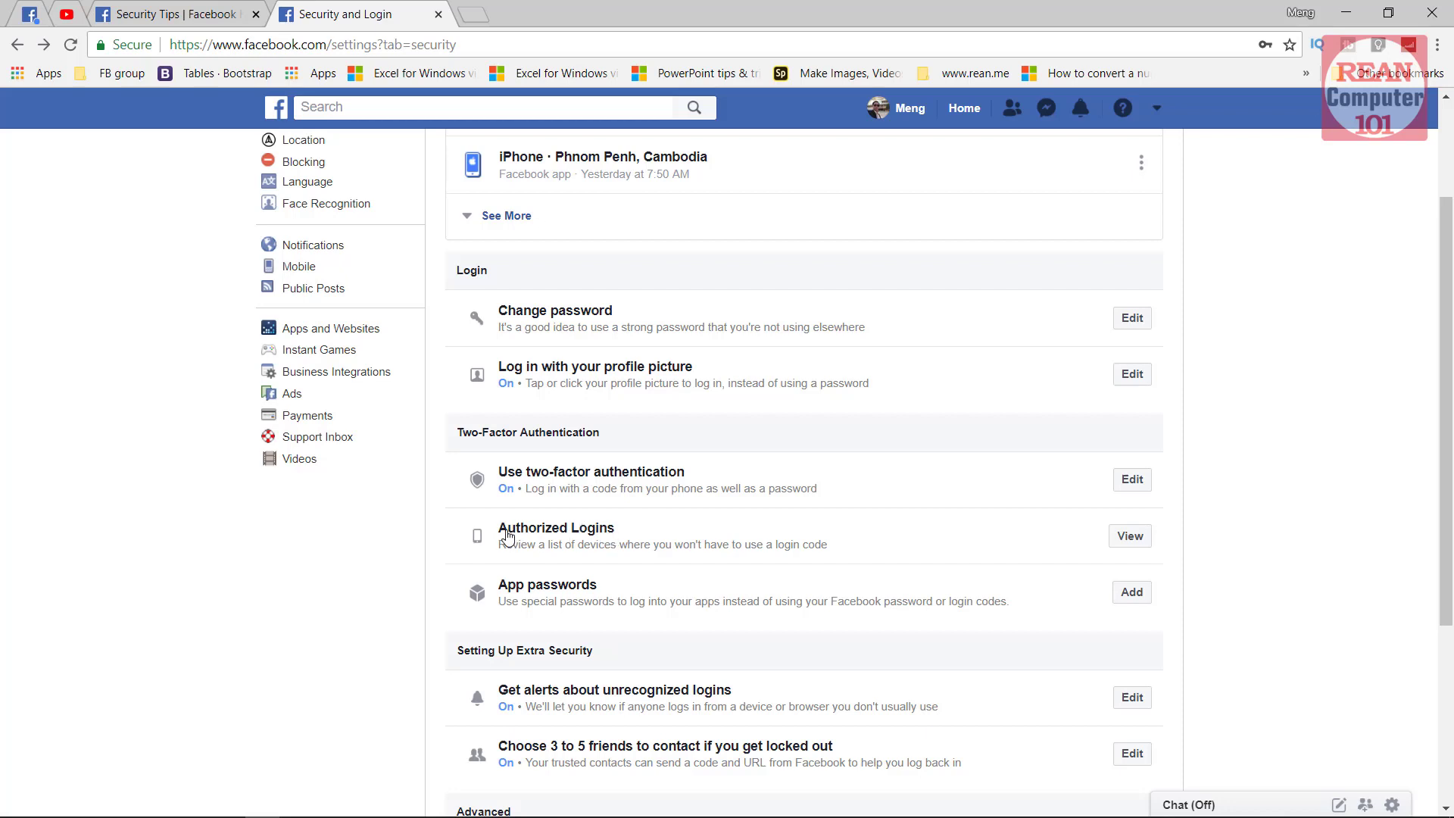
click(1152, 545)
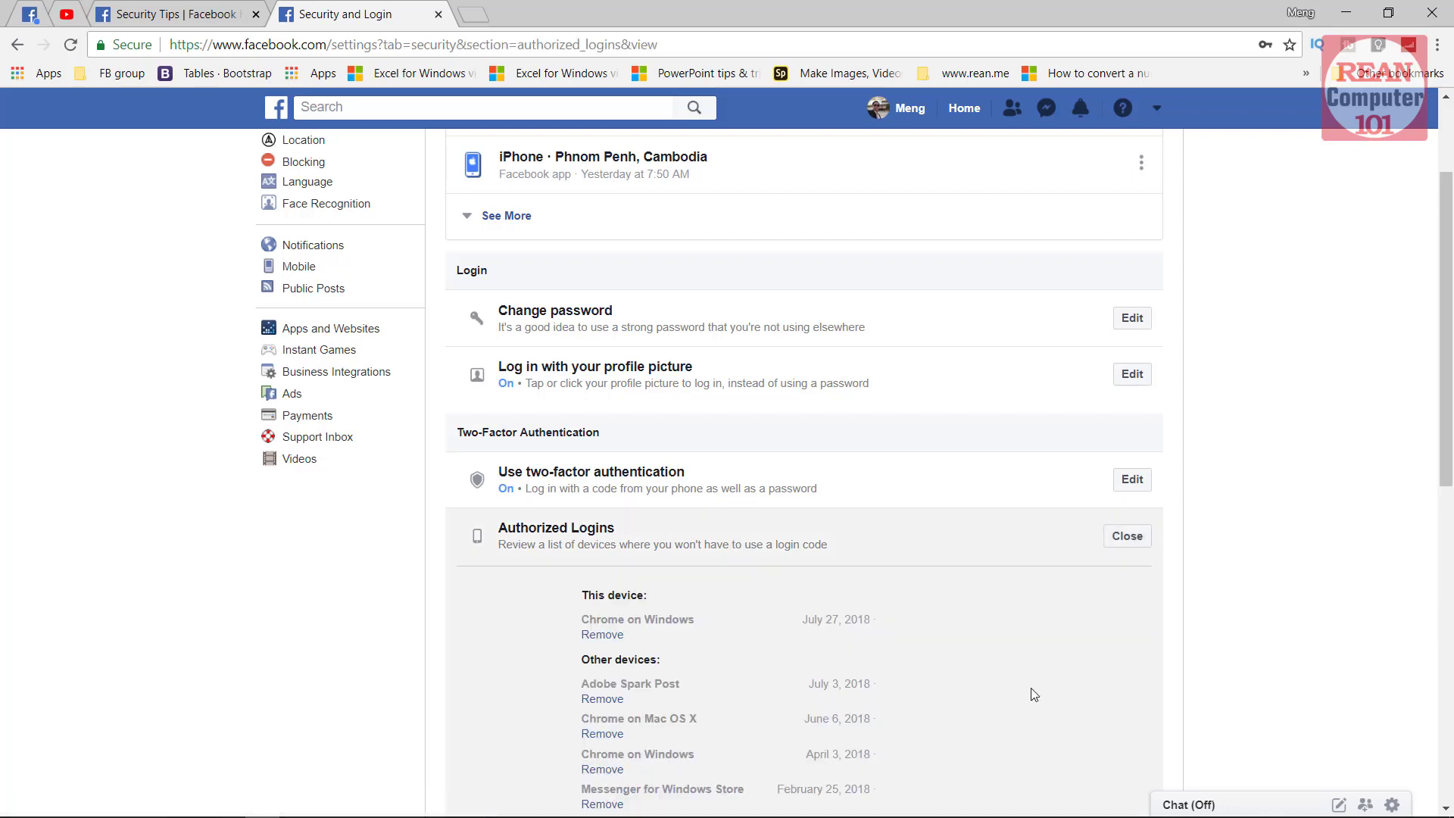
scroll(1033, 694, down, 3)
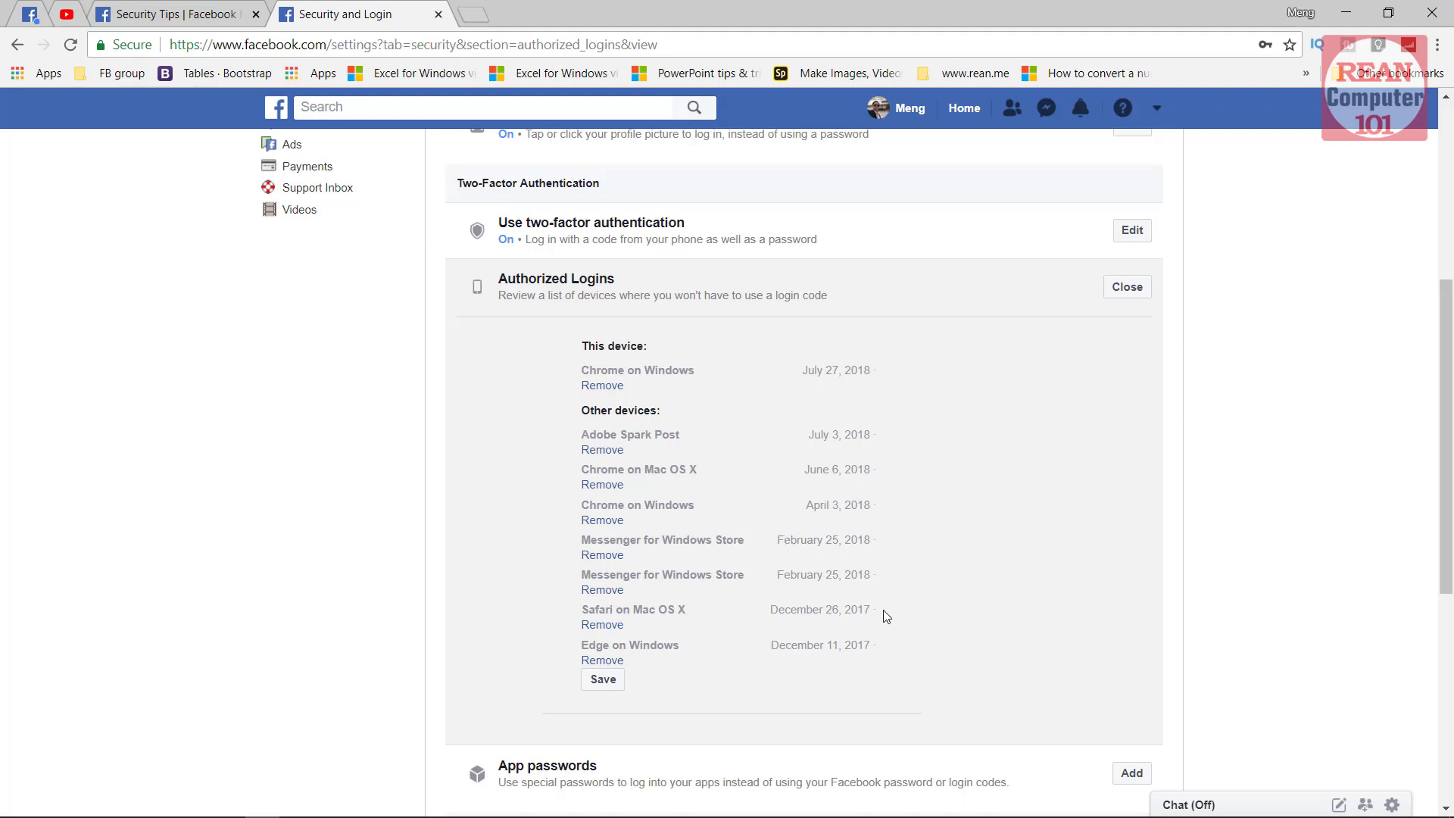
Review the App passwords, Setting Up Extra Security and Advanced options further down the page.
scroll(884, 614, down, 3)
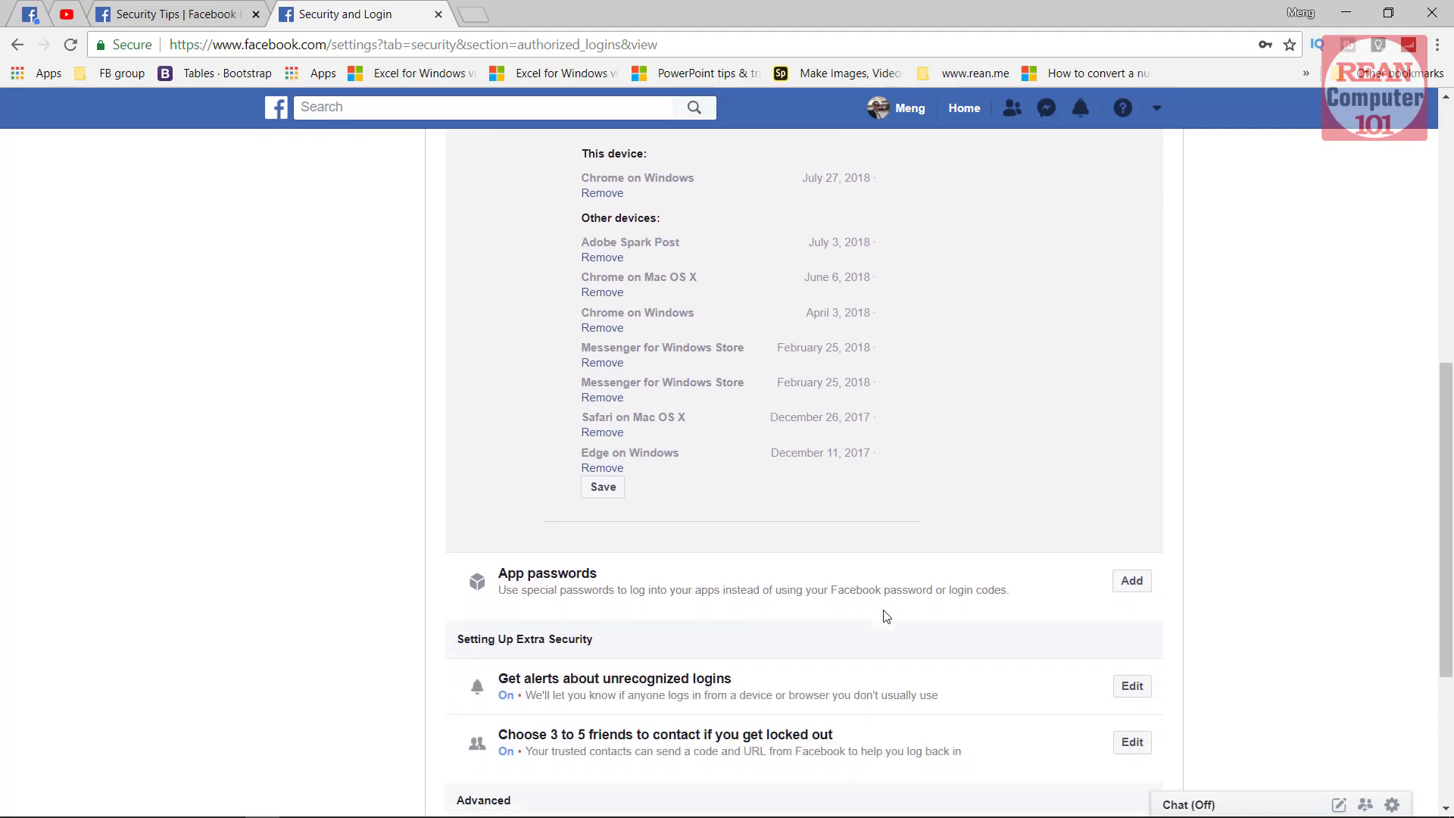
scroll(885, 615, down, 1)
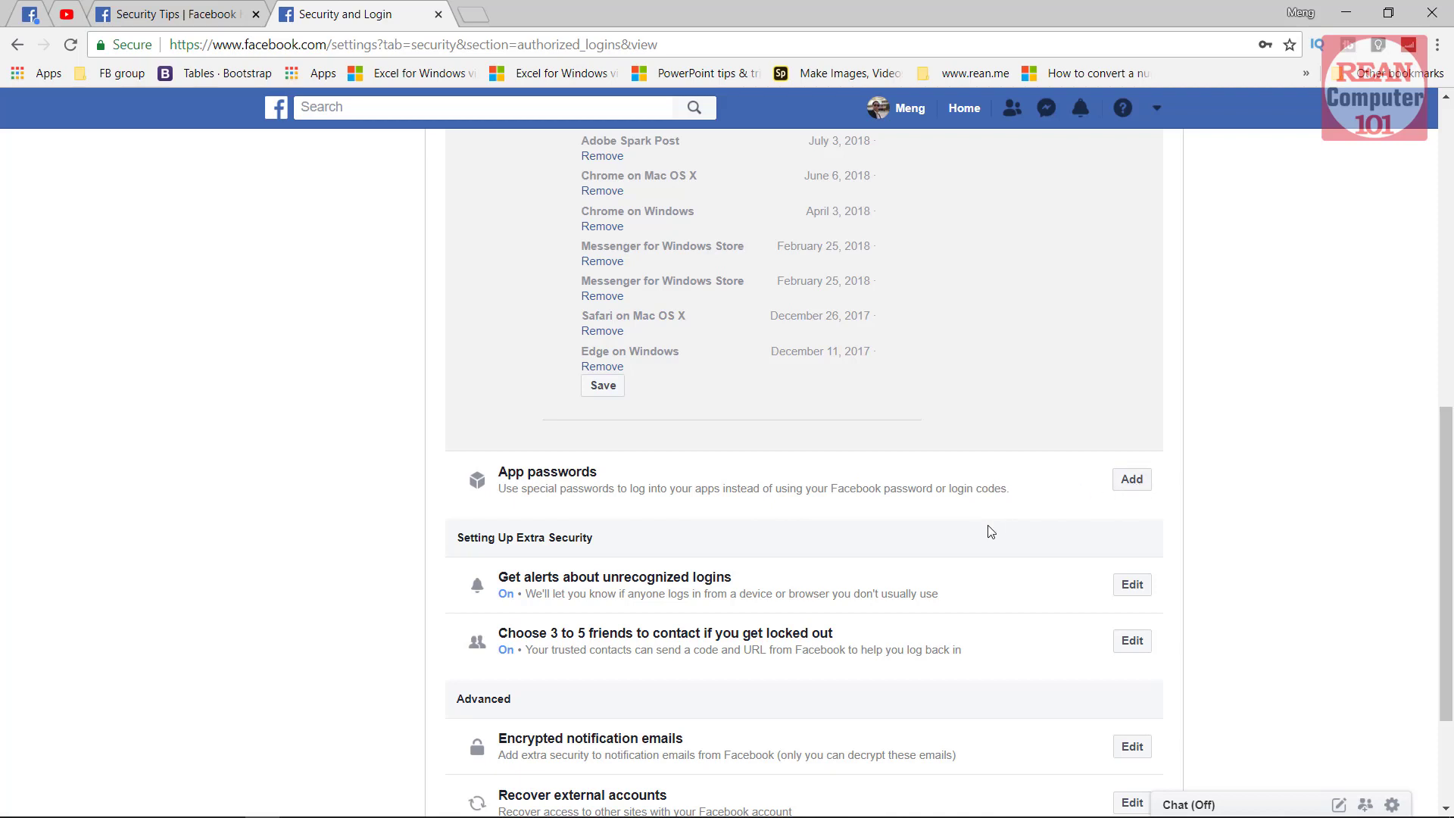
scroll(990, 531, down, 2)
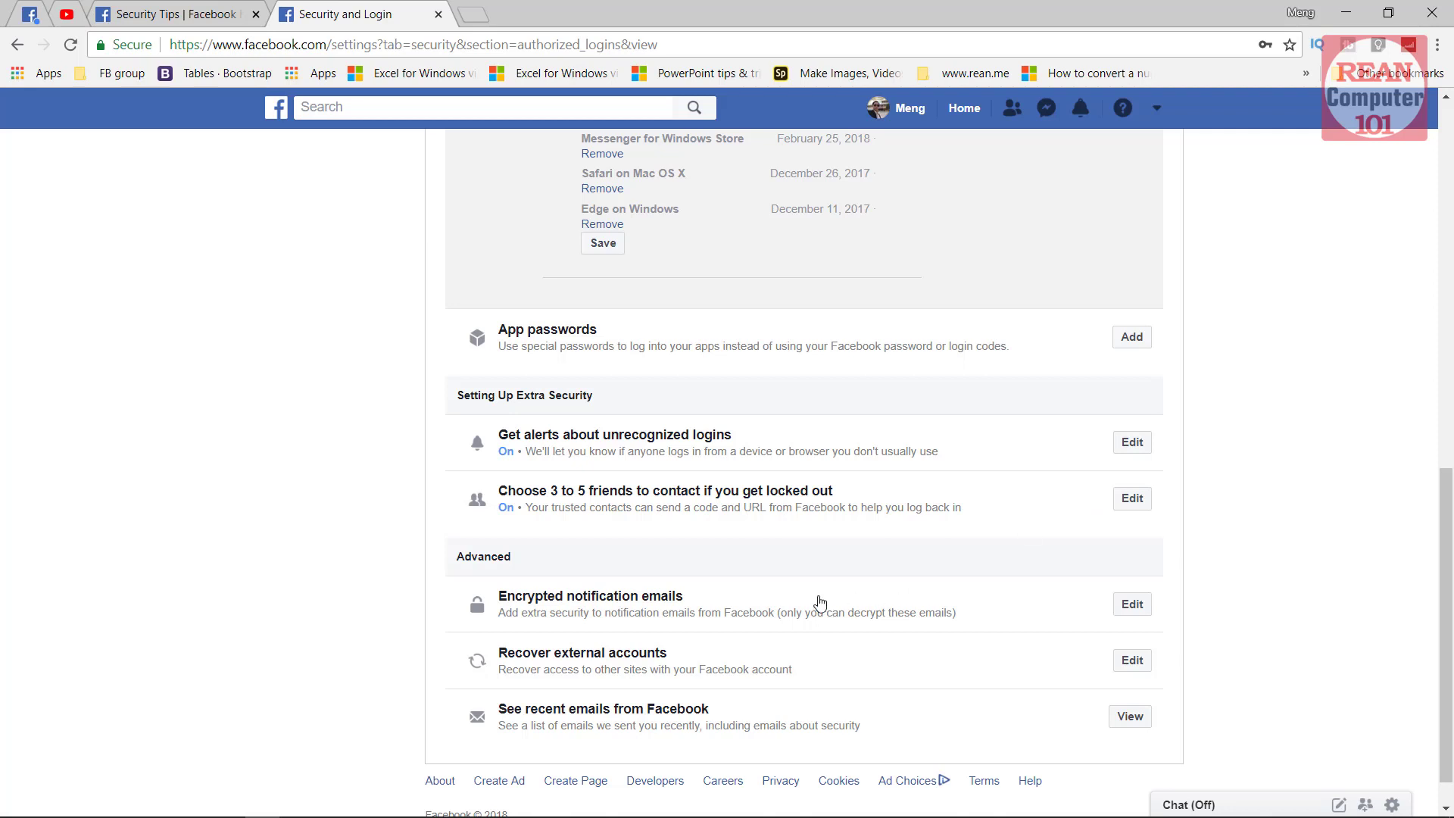
scroll(816, 601, down, 1)
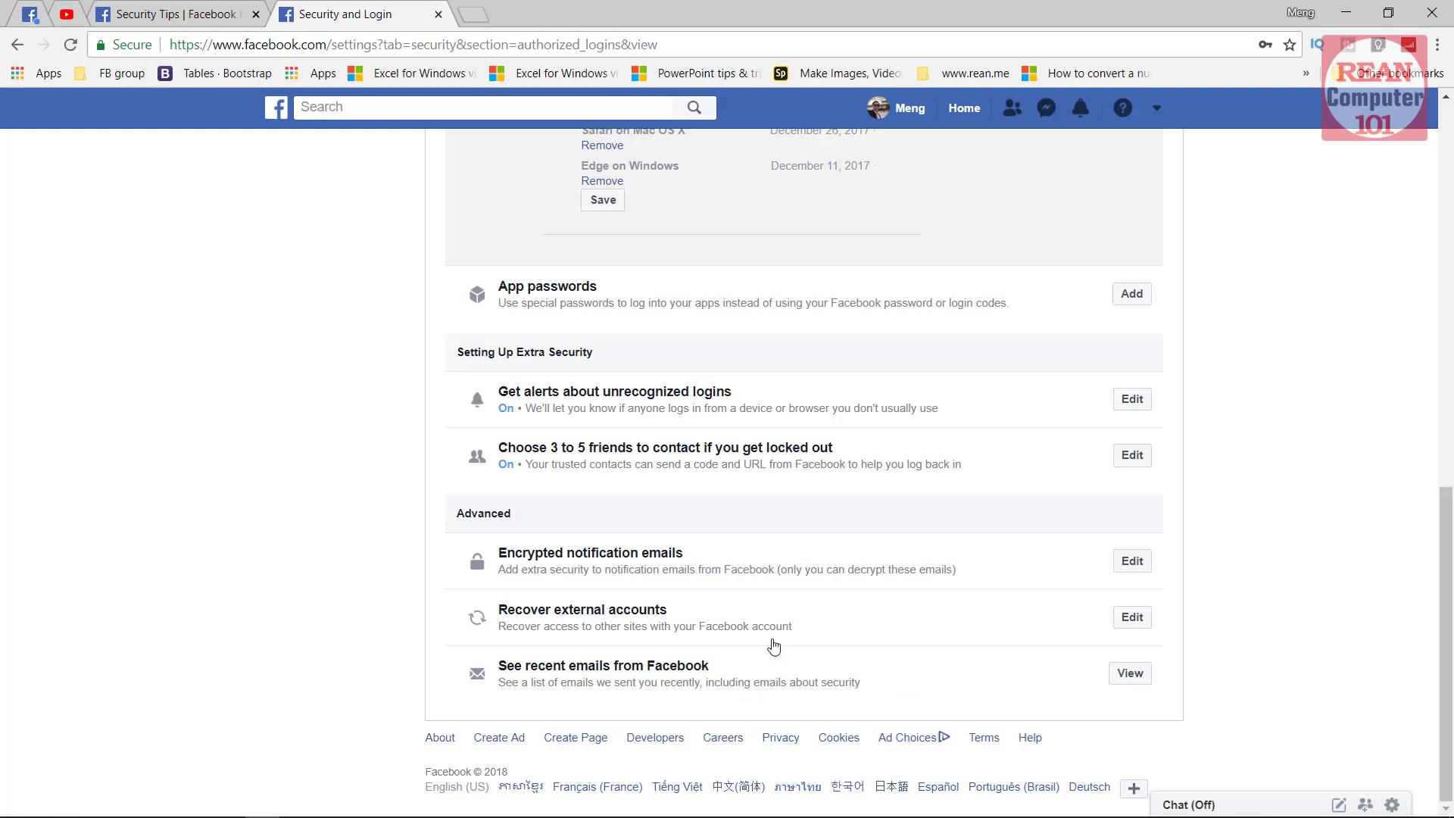
Open the Privacy settings to examine who can see posts and find or contact the account.
scroll(773, 645, up, 8)
scroll(773, 645, up, 3)
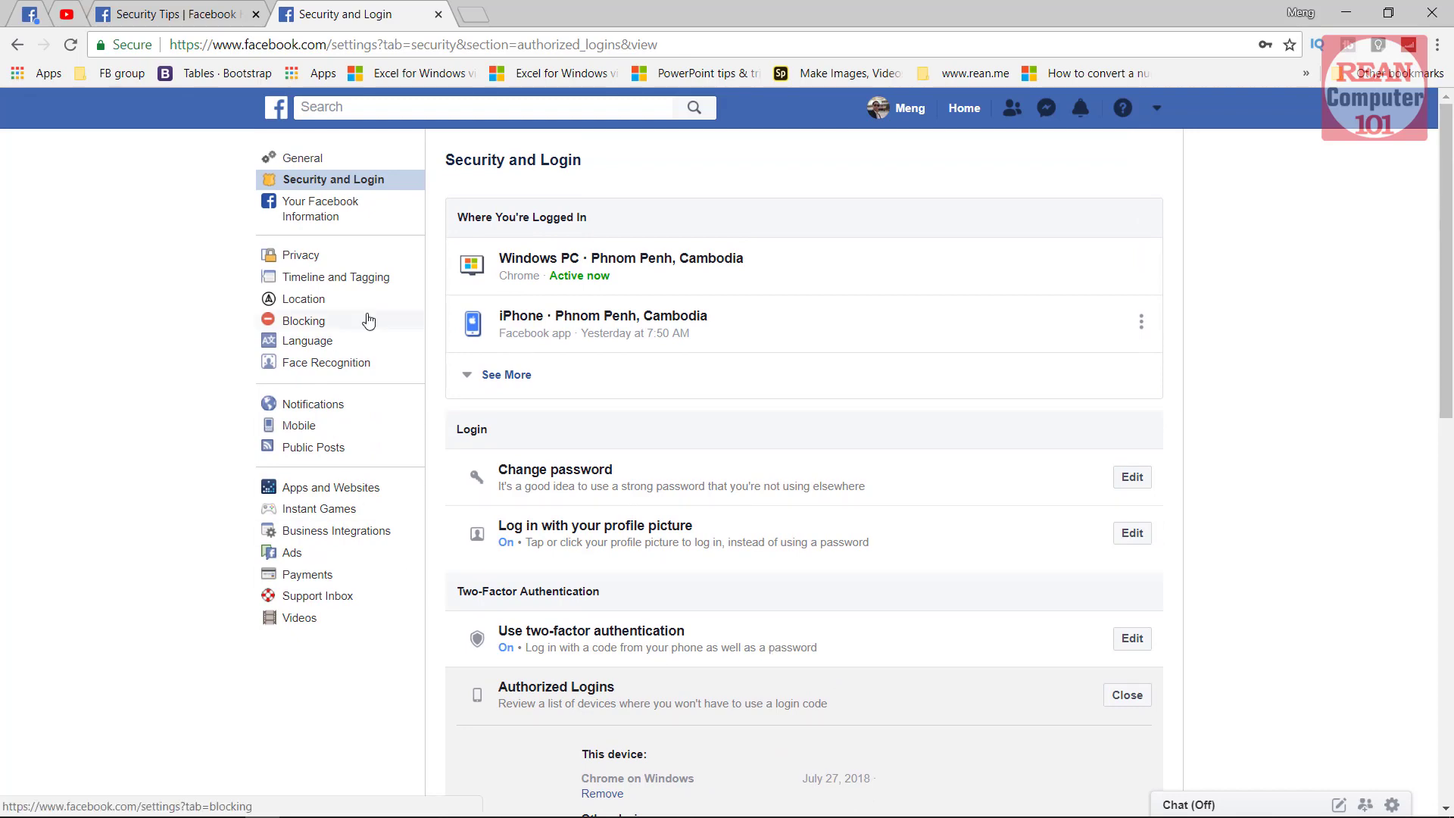
click(304, 262)
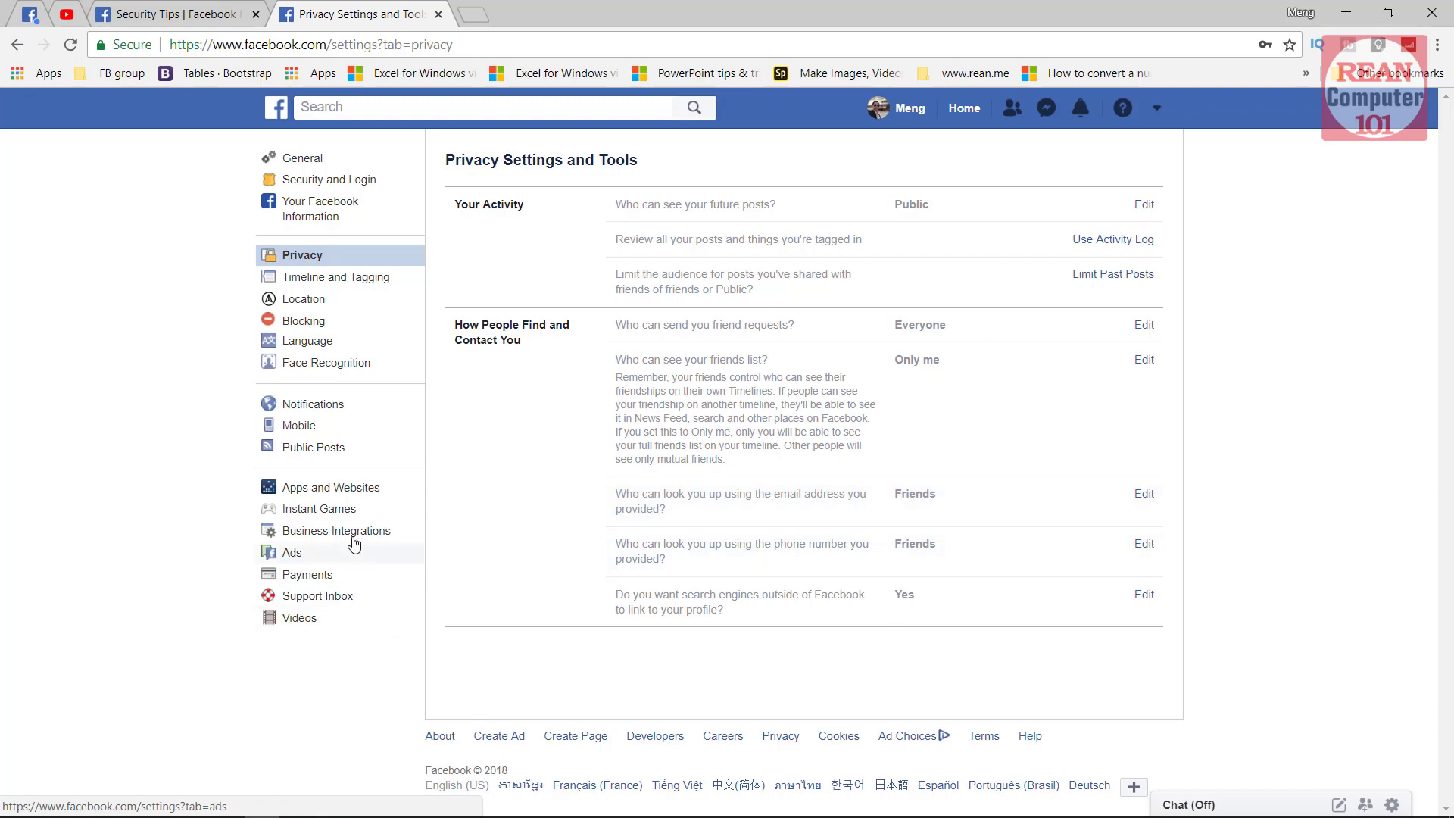
In the Apps and Websites settings, select the active apps TripAdvisor and Adobe Spark, and look over the Preferences section.
click(350, 494)
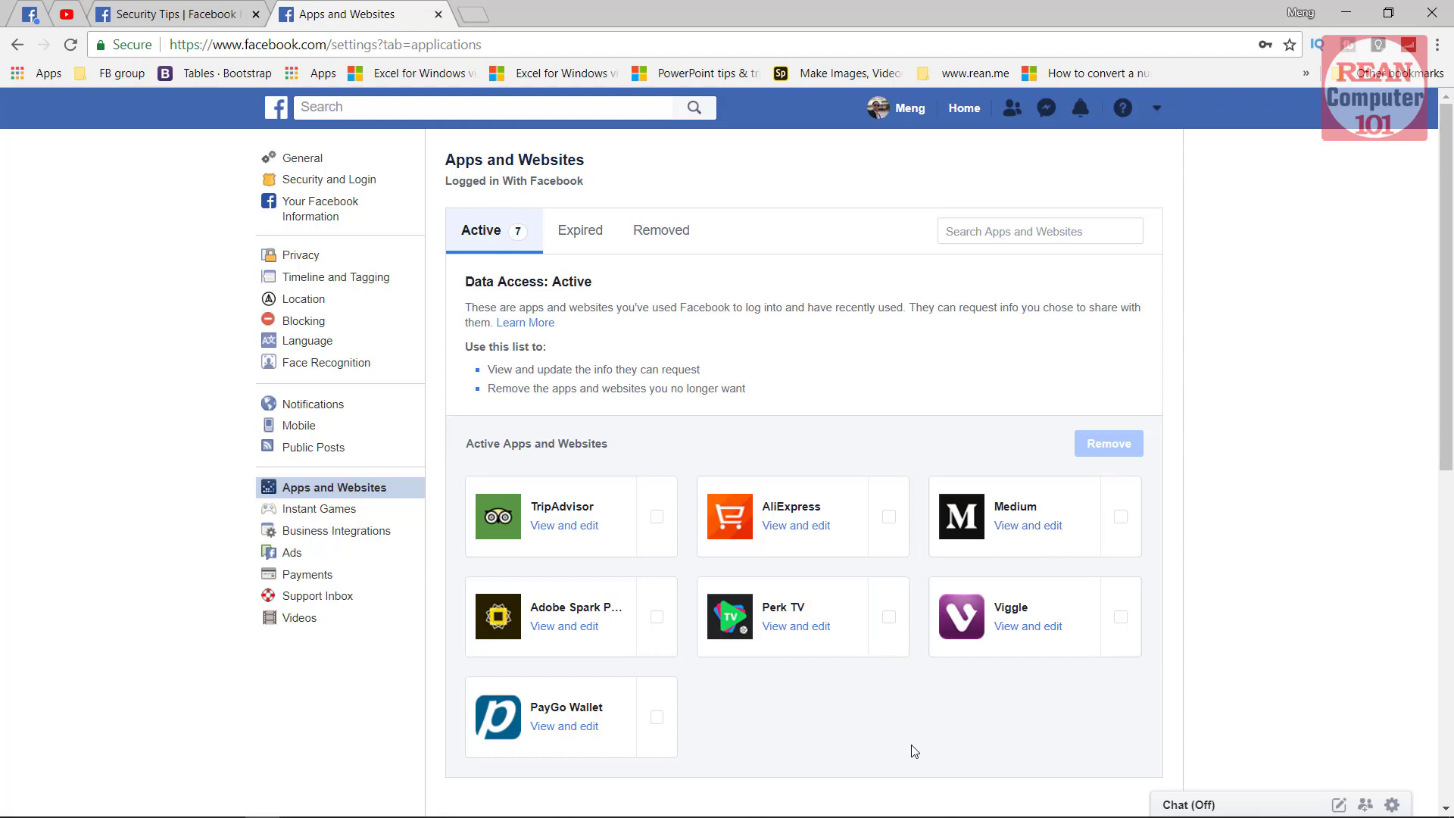
click(658, 519)
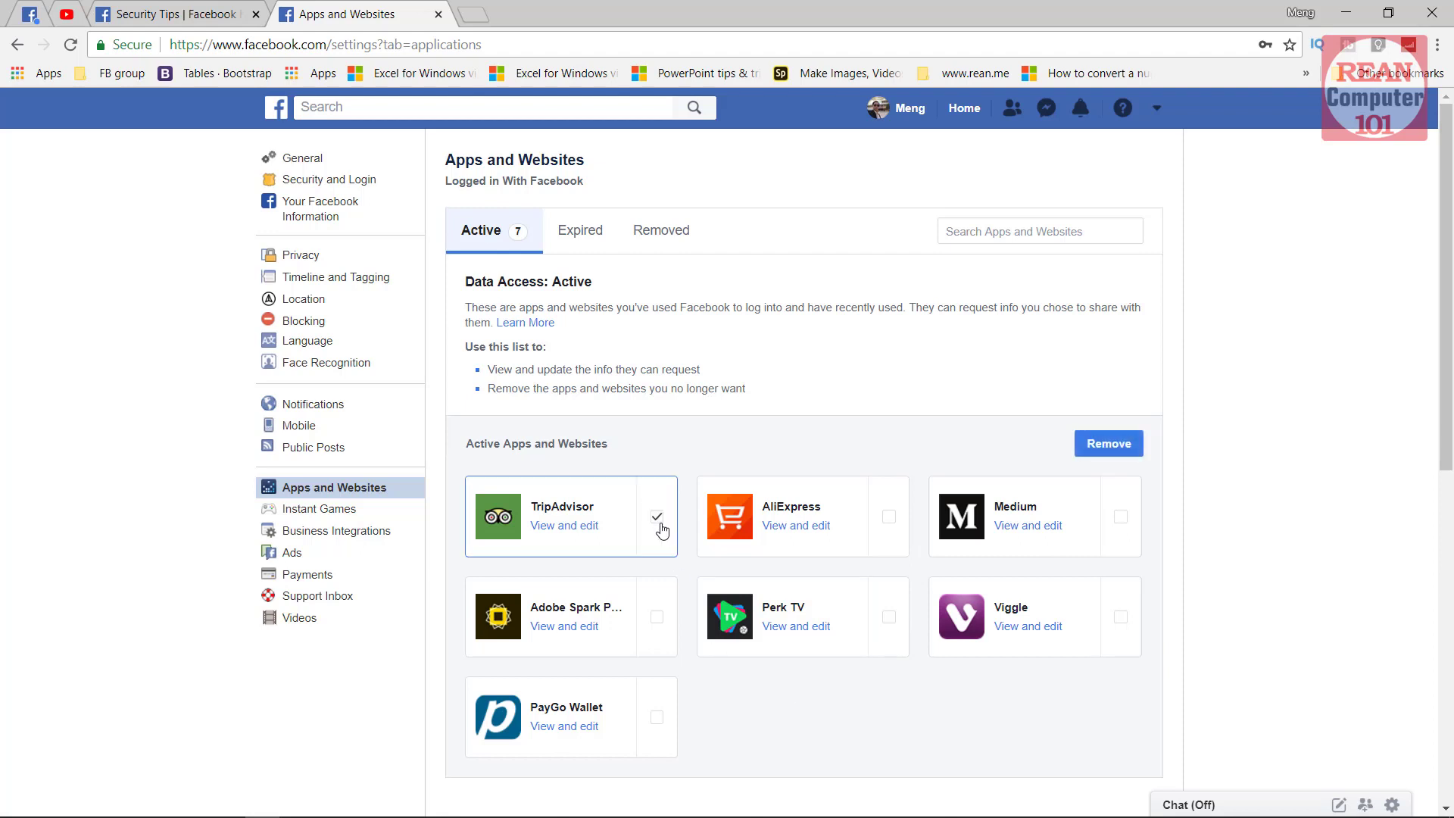
click(657, 618)
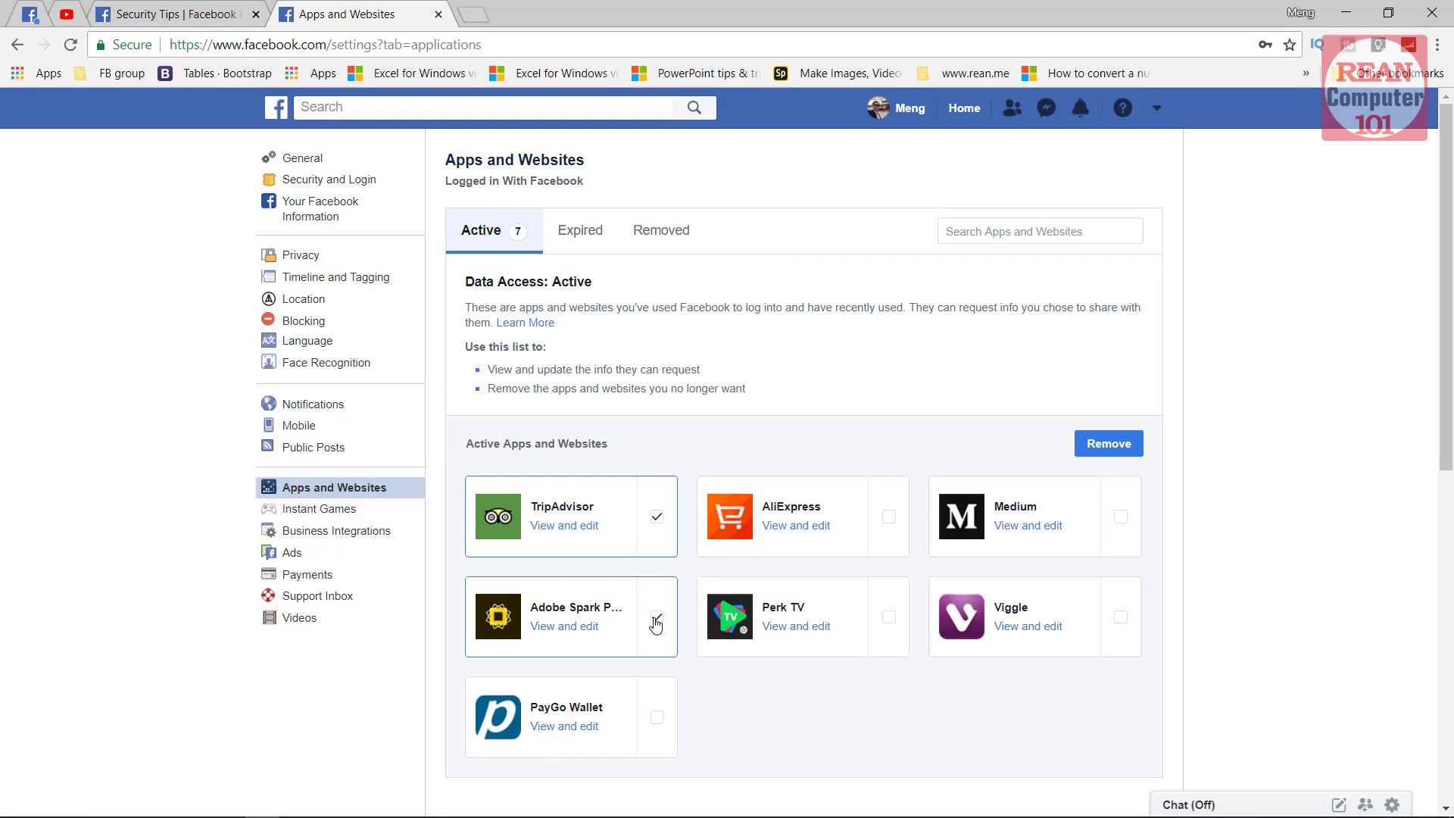
scroll(717, 649, down, 4)
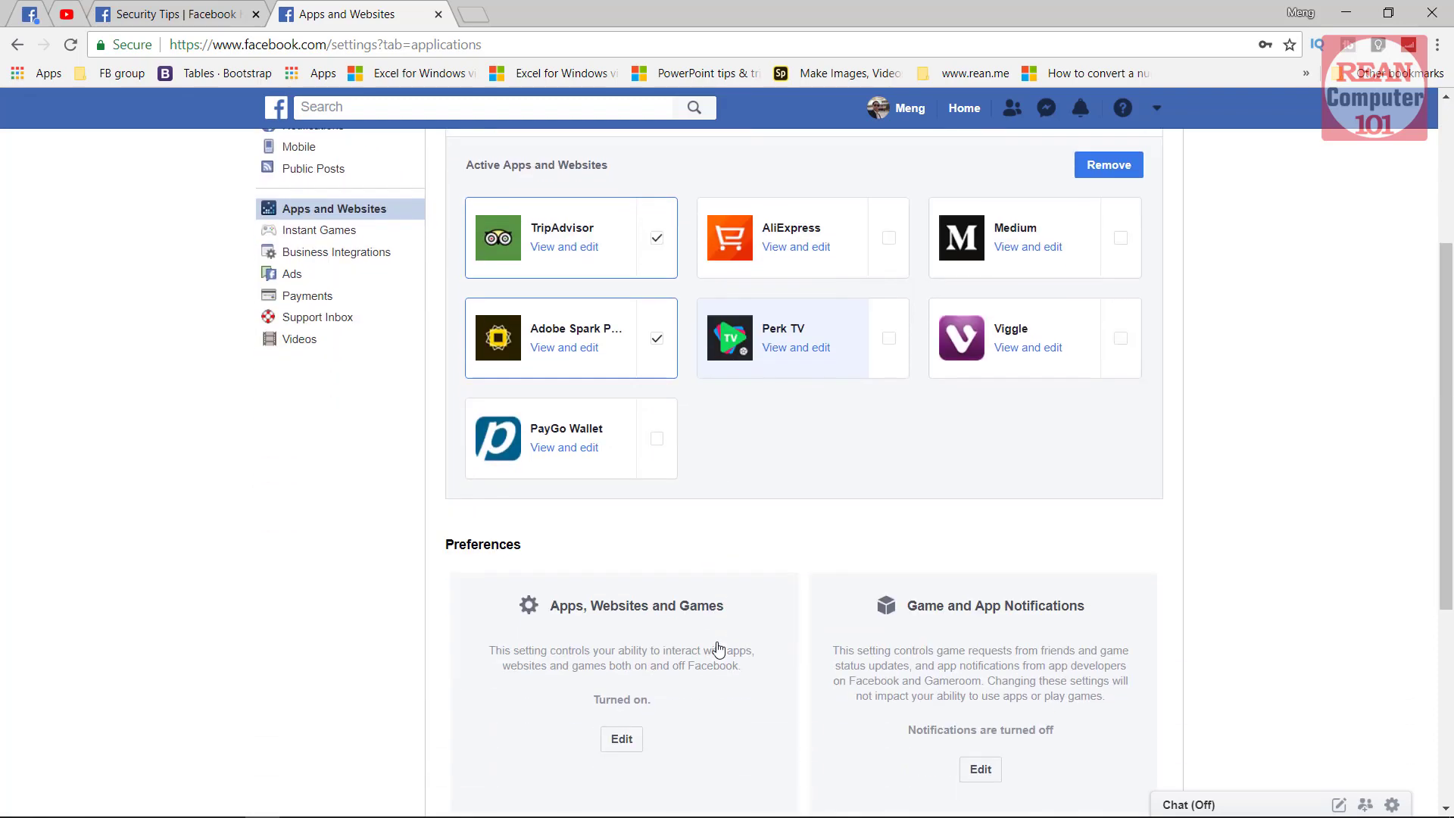
scroll(718, 649, down, 5)
scroll(717, 649, up, 10)
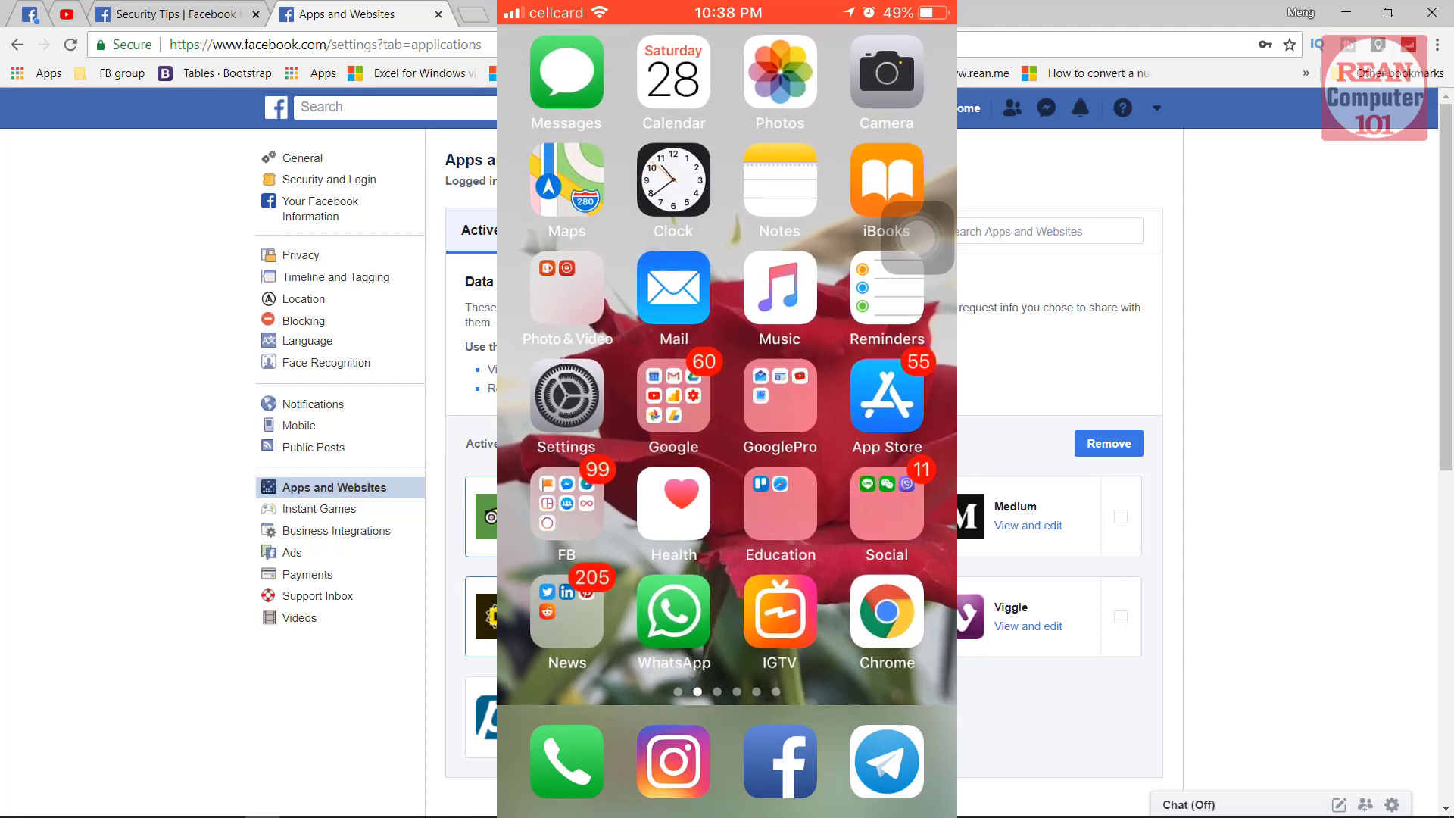
Launch the Facebook app on the mirrored phone and minimize the browser window on the computer.
click(780, 761)
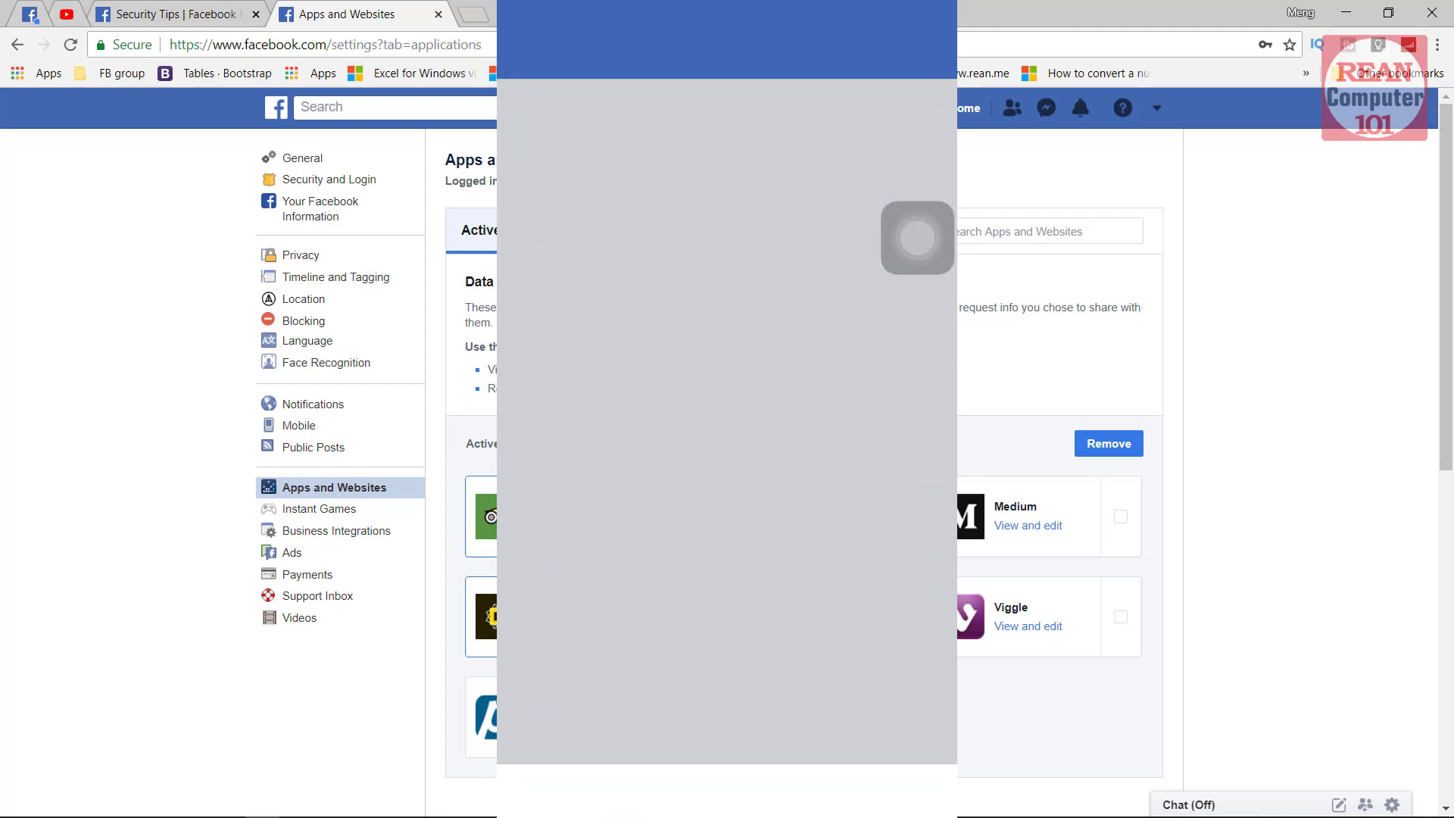
click(1344, 13)
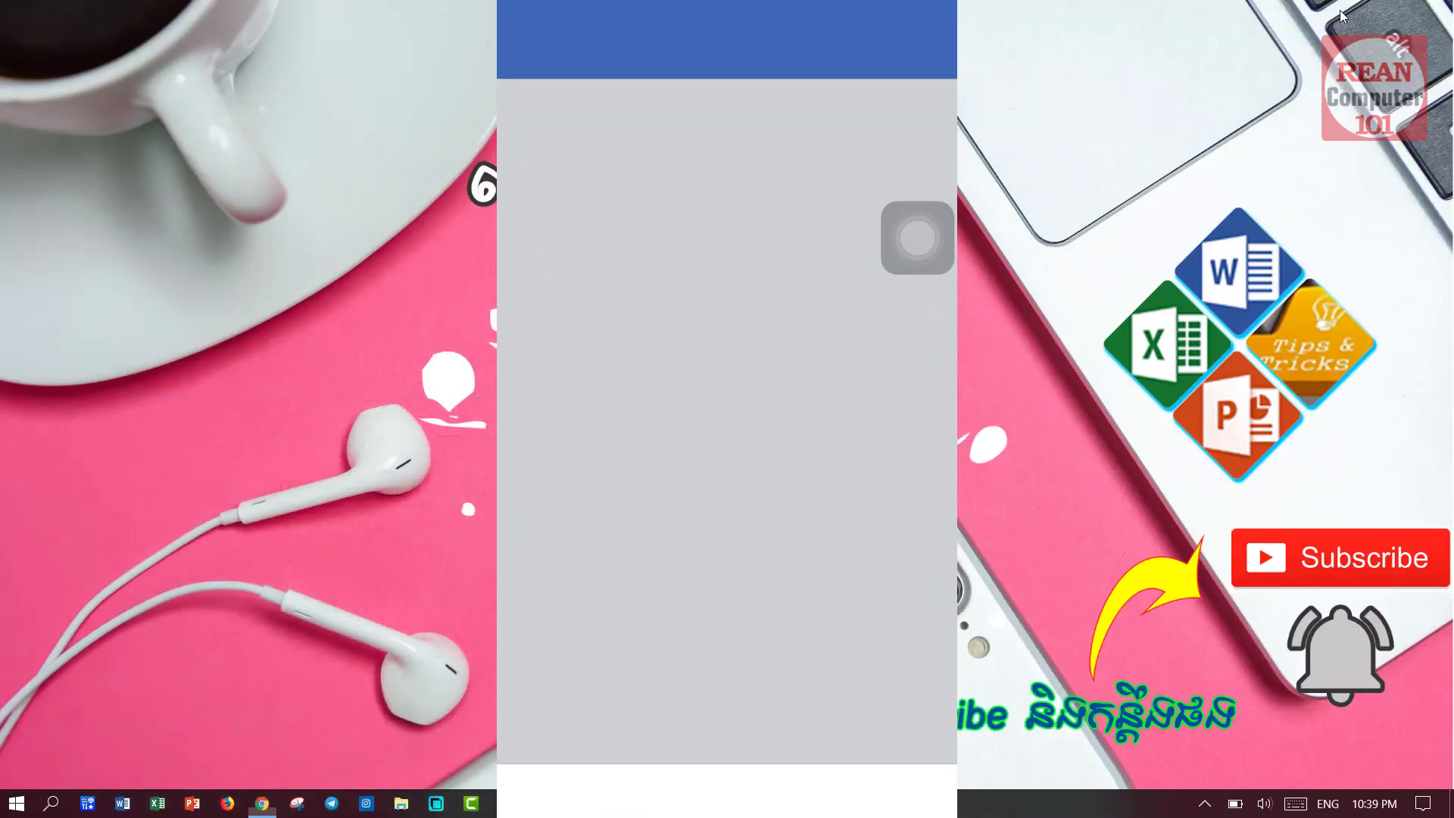